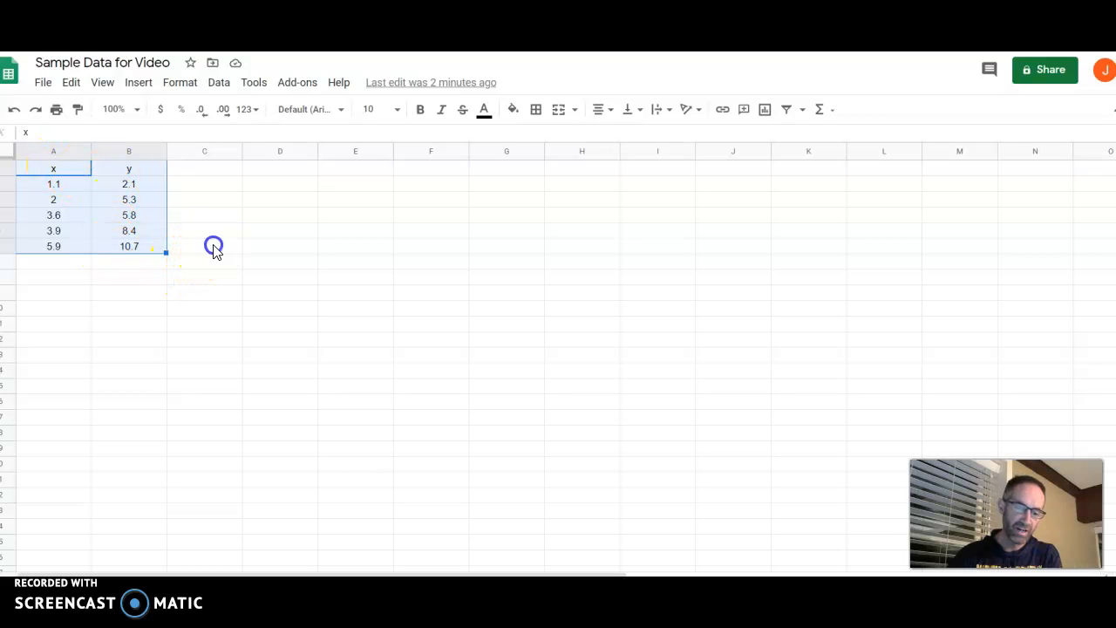
# Rename the x and y column headers to Force and Accel, and undo both renames.
pyautogui.click(213, 246)
pyautogui.click(69, 169)
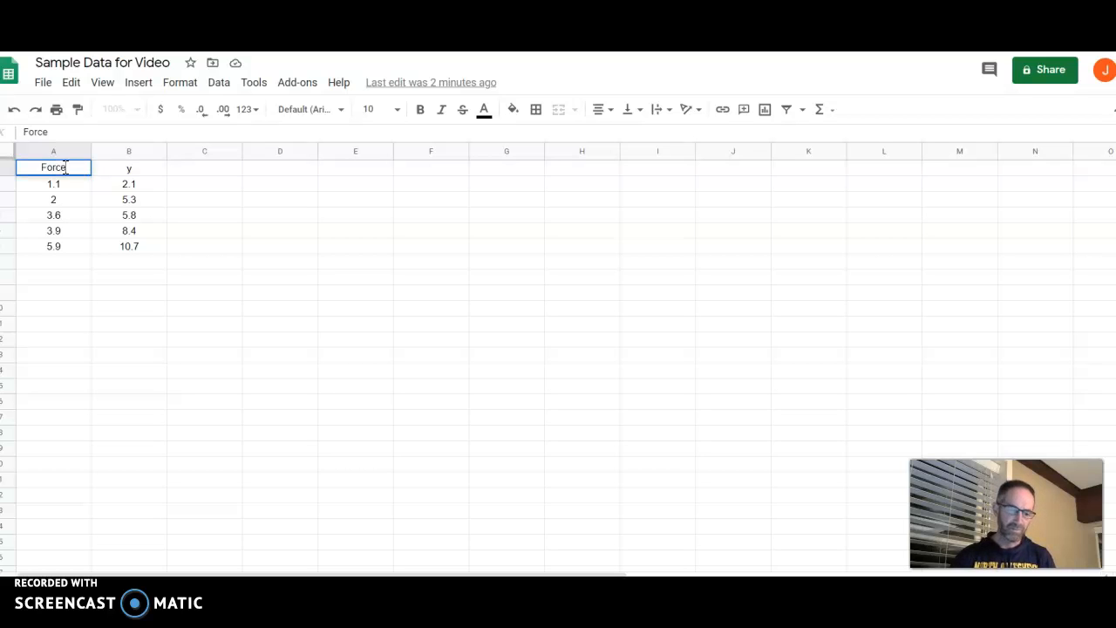
pyautogui.click(125, 169)
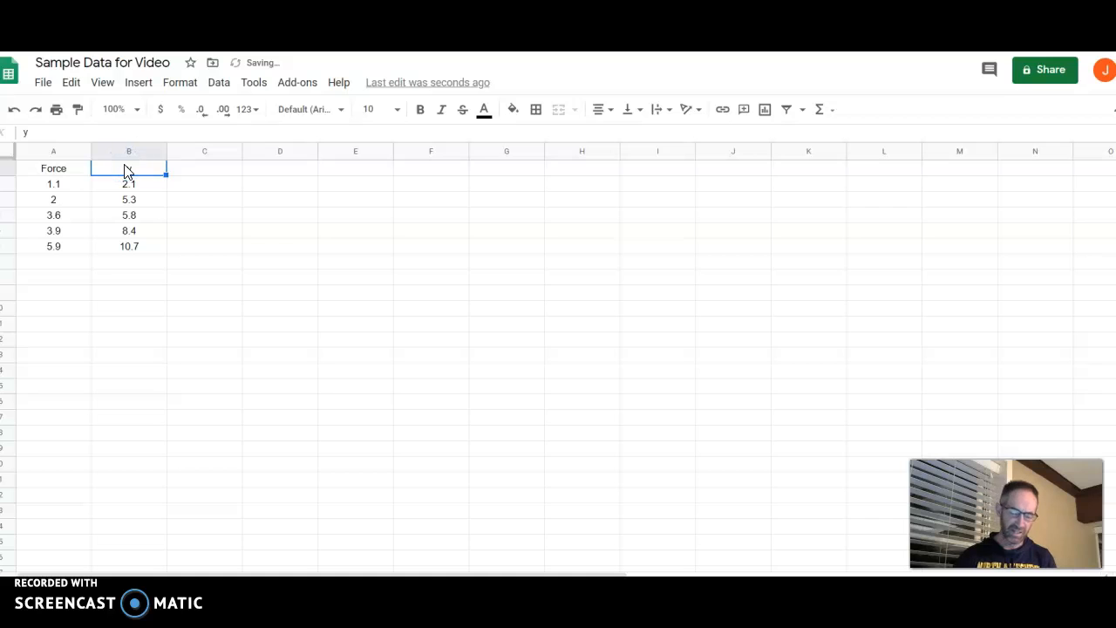
pyautogui.click(181, 249)
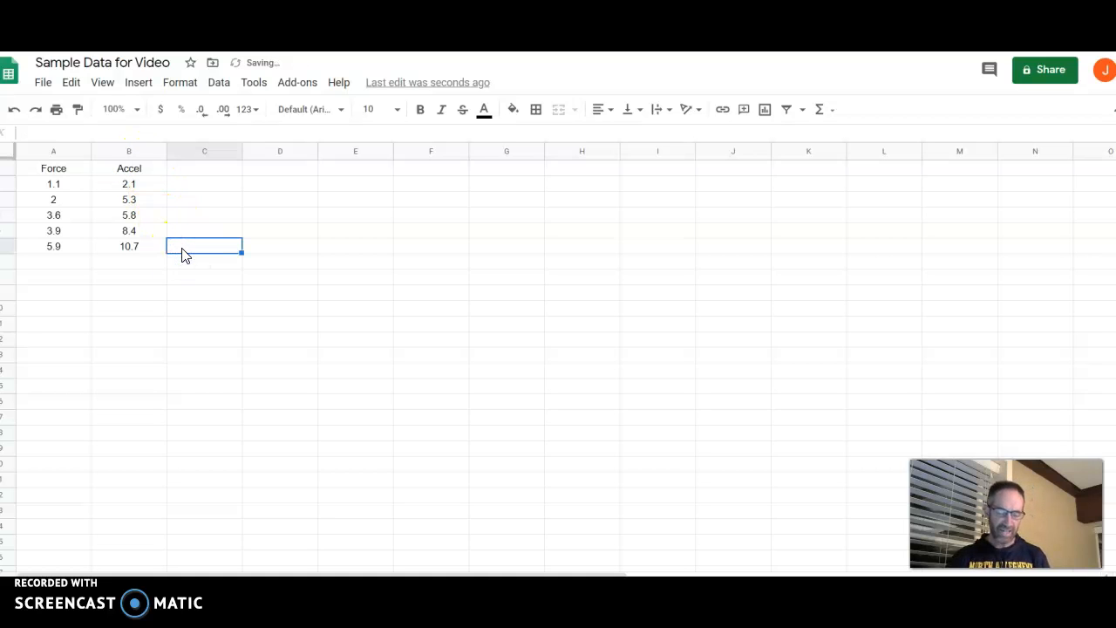
pyautogui.hotkey('ctrl', 'z')
pyautogui.hotkey('ctrl', 'z')
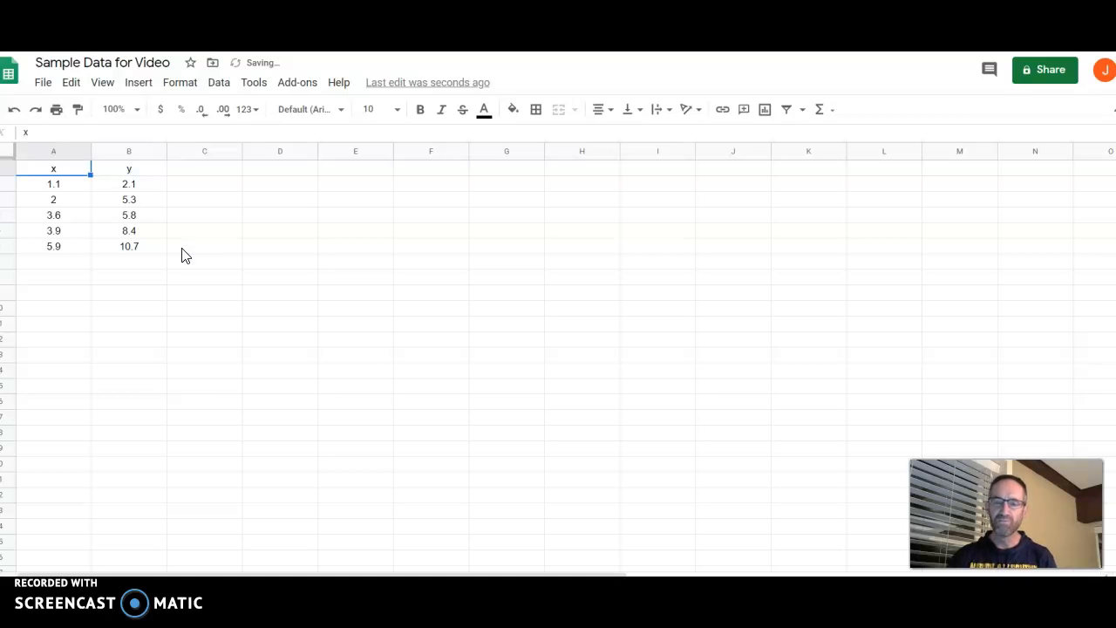
# Insert a chart from the x and y data in A1:B6, including the headers.
pyautogui.moveTo(54, 170); pyautogui.dragTo(125, 248)
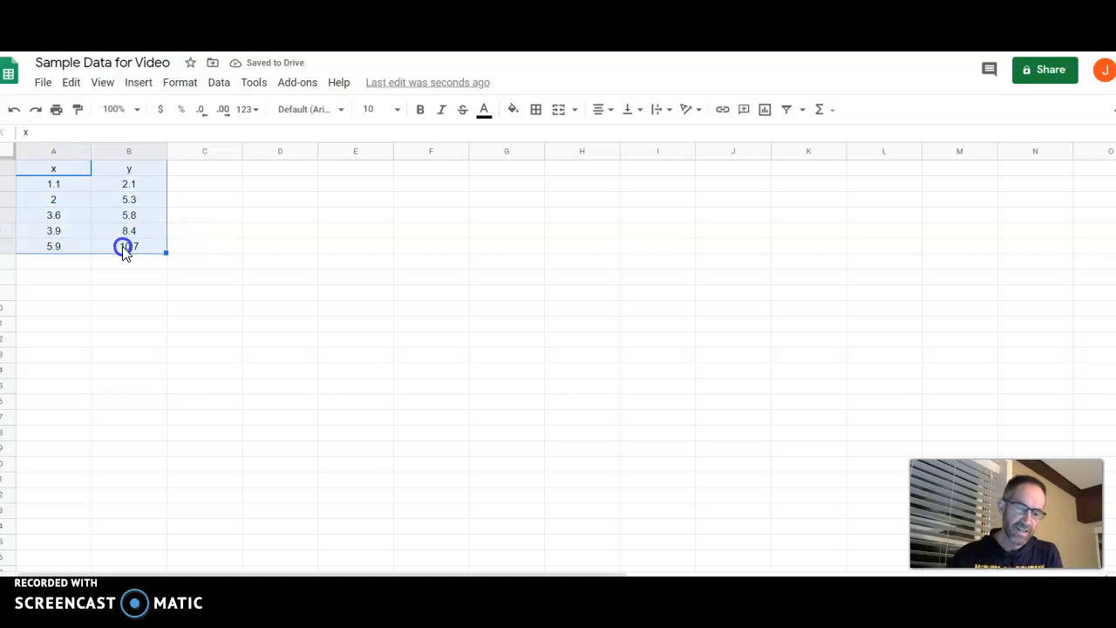
pyautogui.click(140, 83)
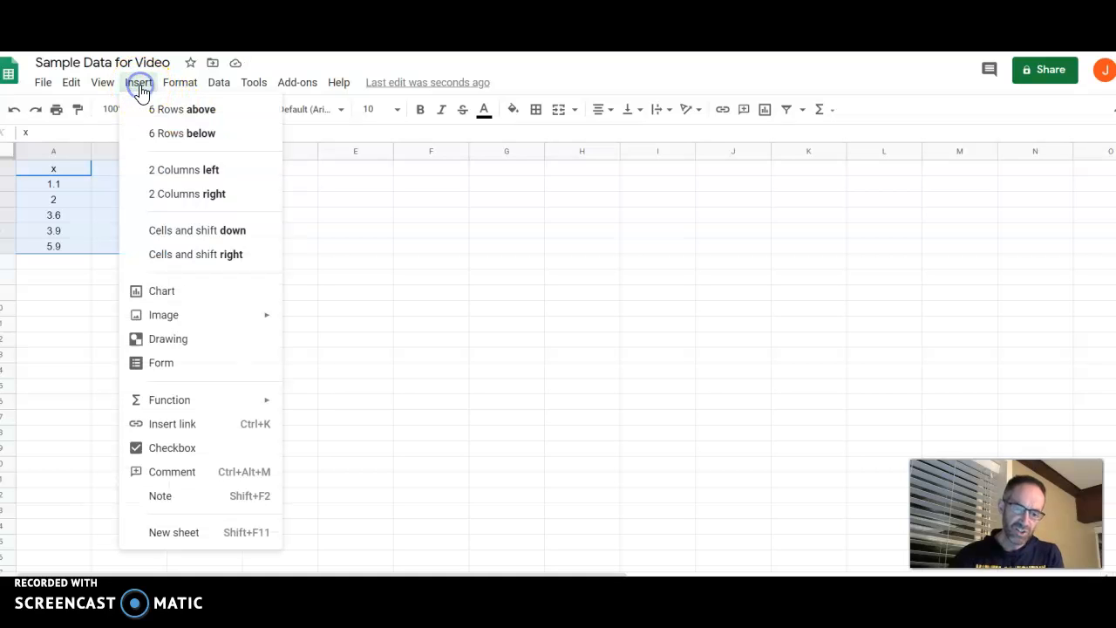
pyautogui.click(158, 292)
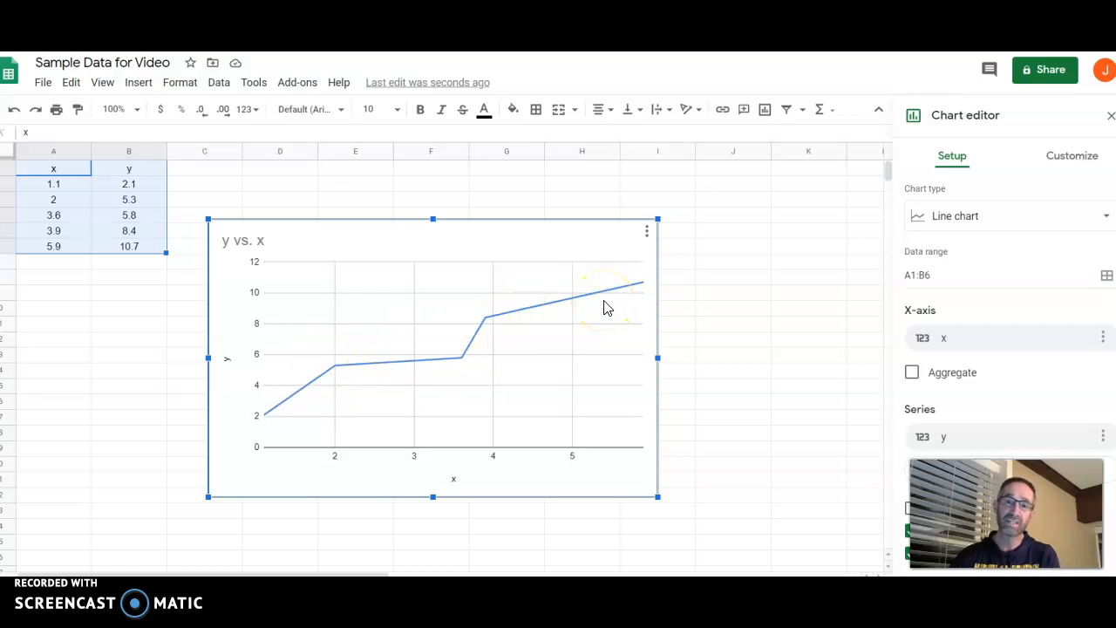
# Change the chart type from line chart to Scatter chart.
pyautogui.click(958, 218)
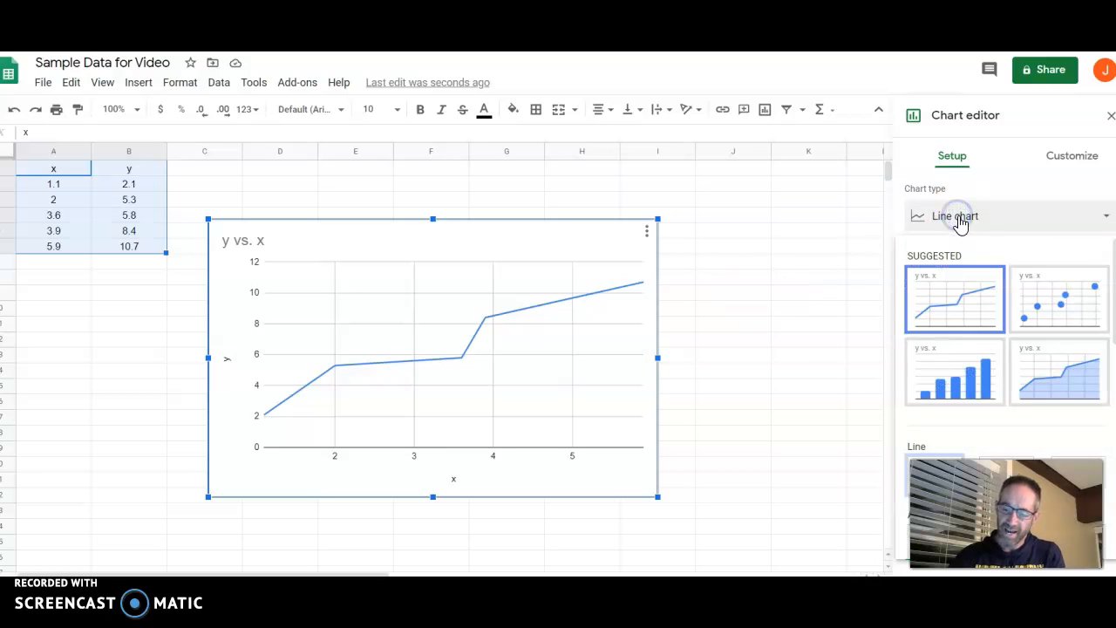
pyautogui.scroll(-2, 993, 380)
pyautogui.press('Escape')
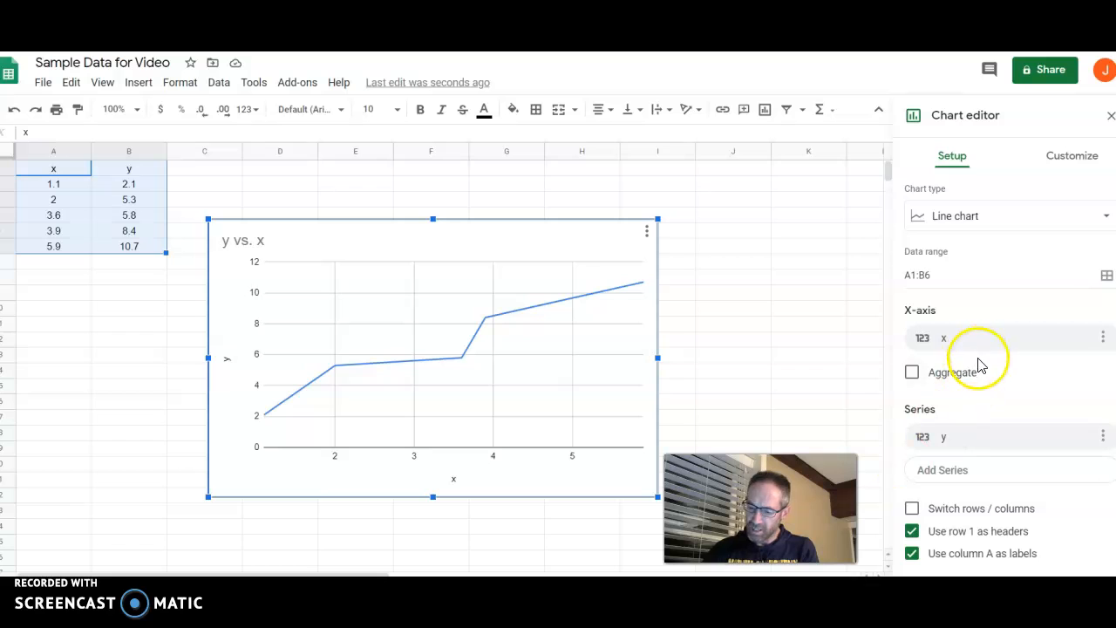
pyautogui.click(965, 214)
pyautogui.scroll(-3, 979, 418)
pyautogui.scroll(-5, 979, 417)
pyautogui.scroll(2, 964, 349)
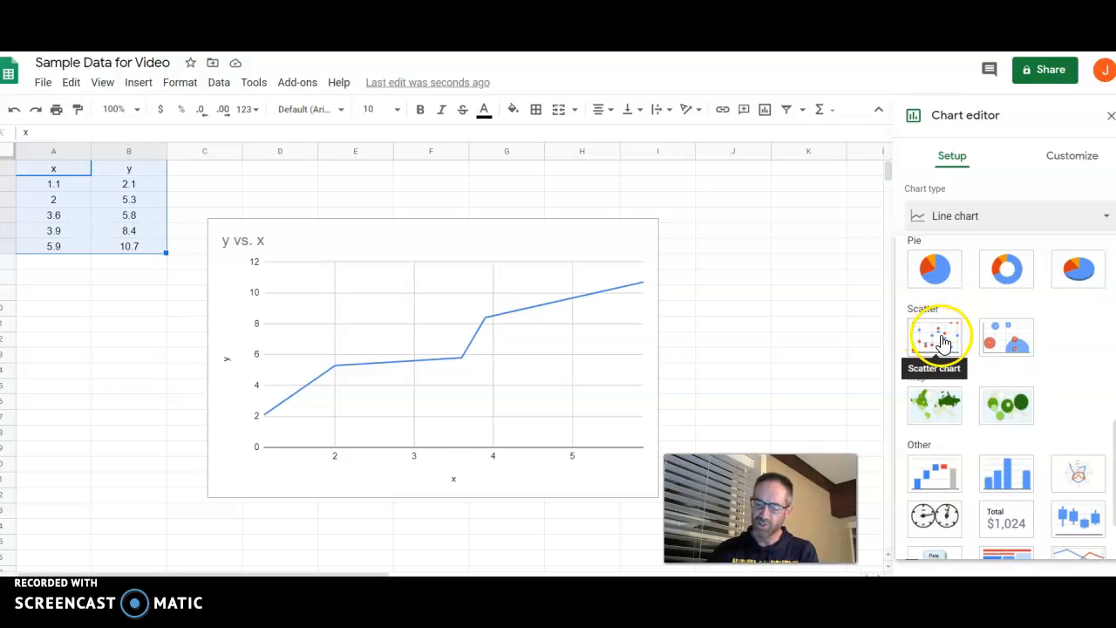
pyautogui.click(941, 340)
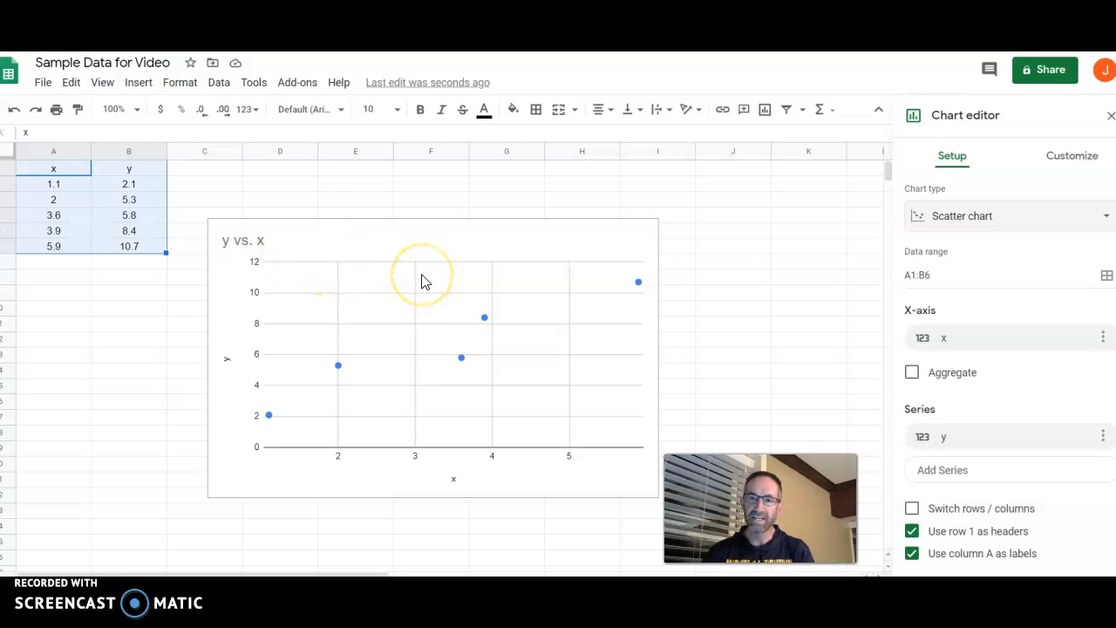
# Replace the chart title text with "Title of the Lab".
pyautogui.click(243, 248)
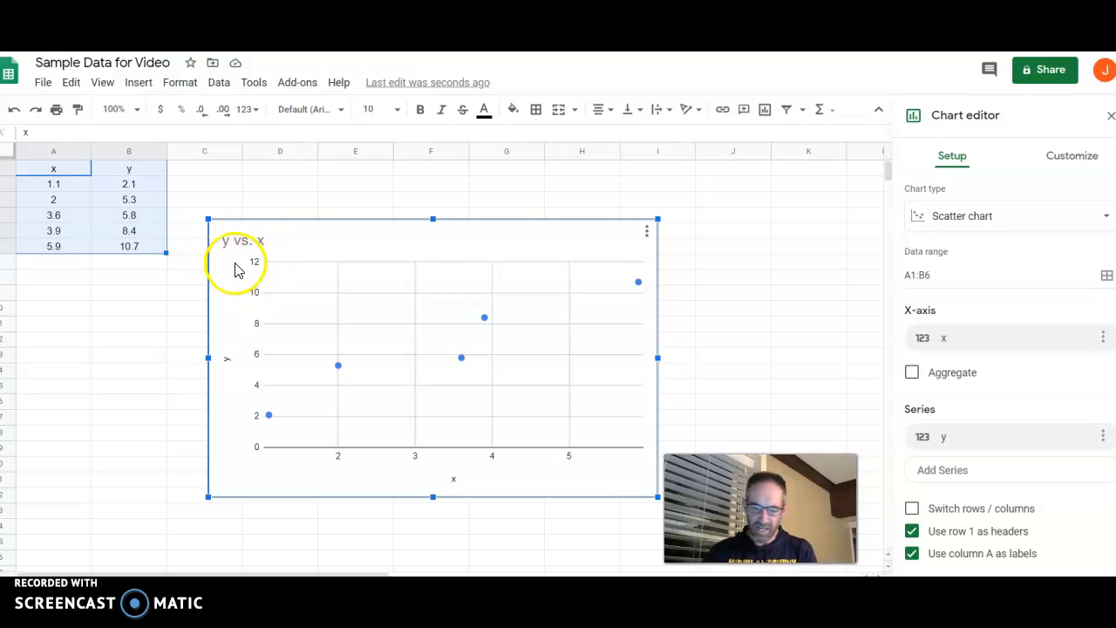
pyautogui.click(240, 240)
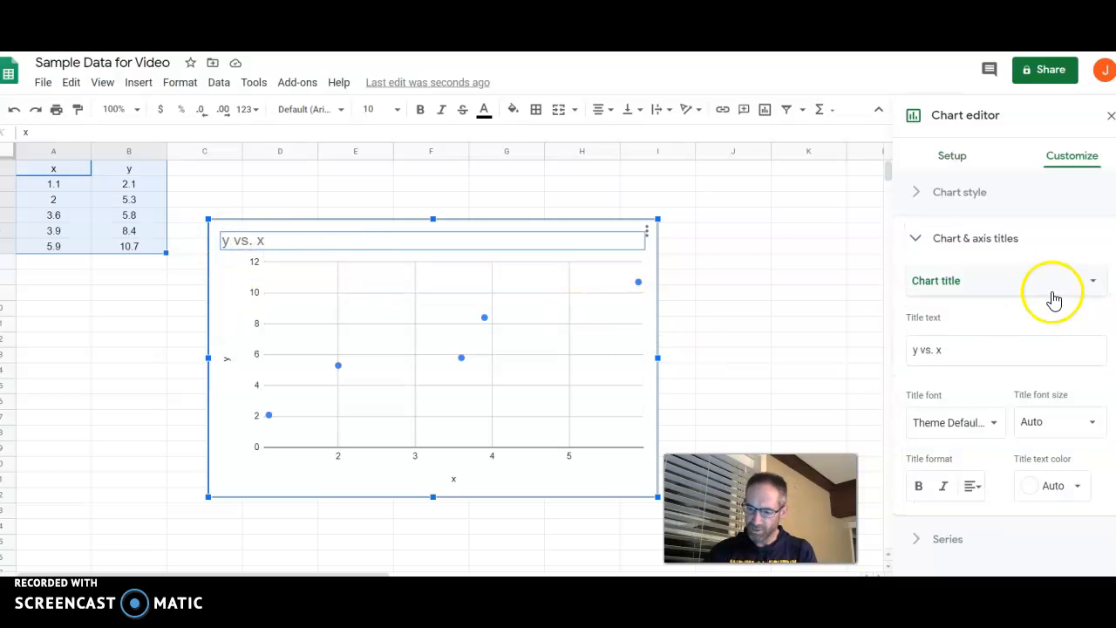
pyautogui.moveTo(938, 349); pyautogui.dragTo(905, 350)
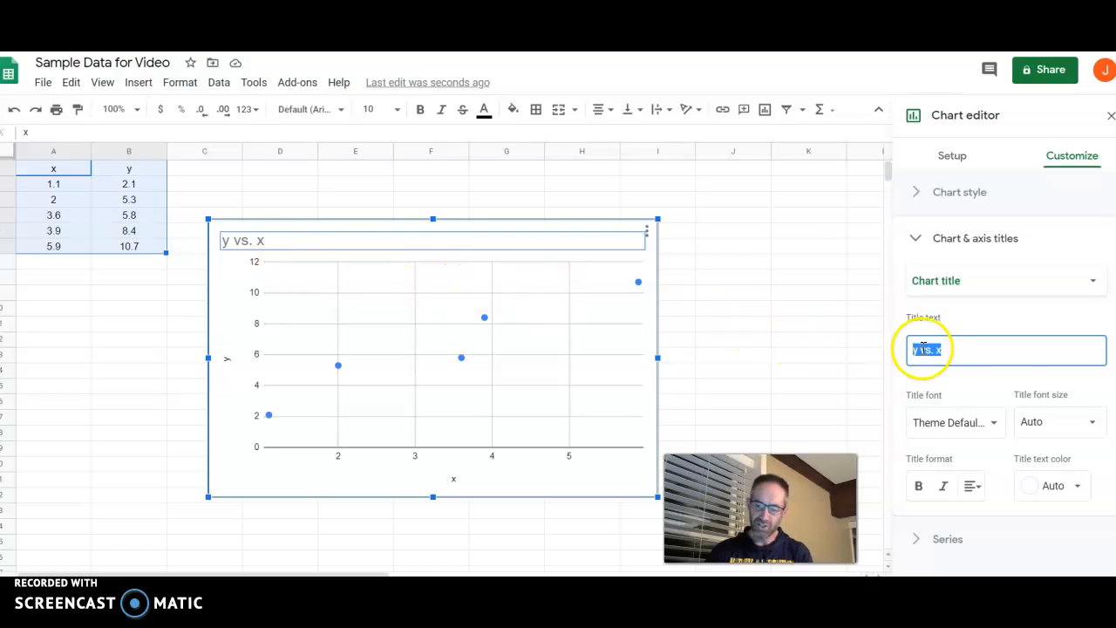
pyautogui.click(912, 349)
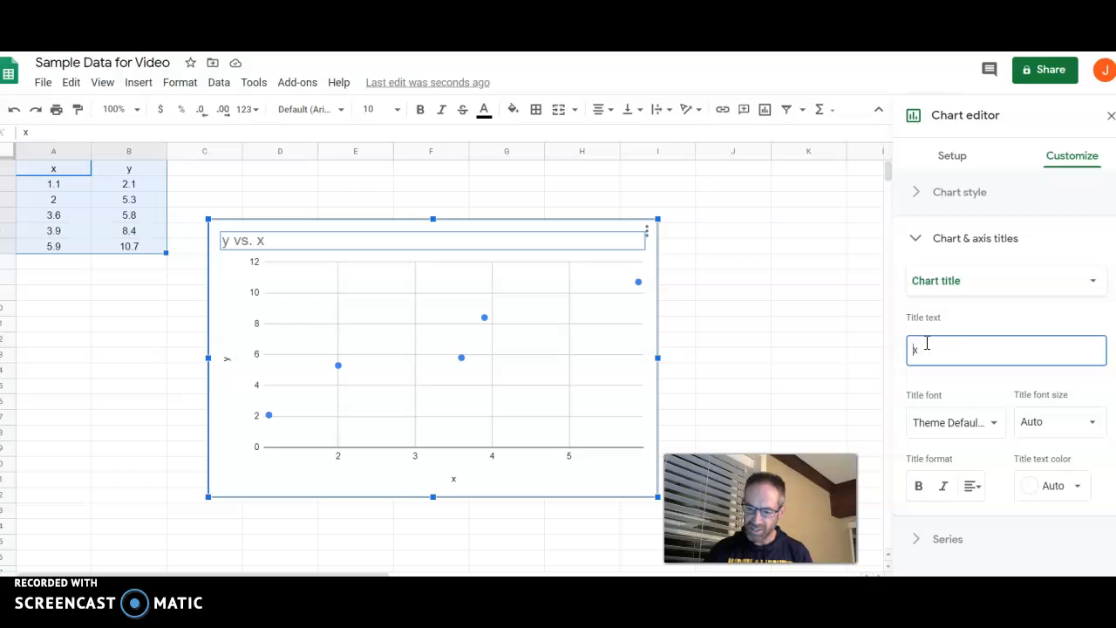
pyautogui.press('Delete')
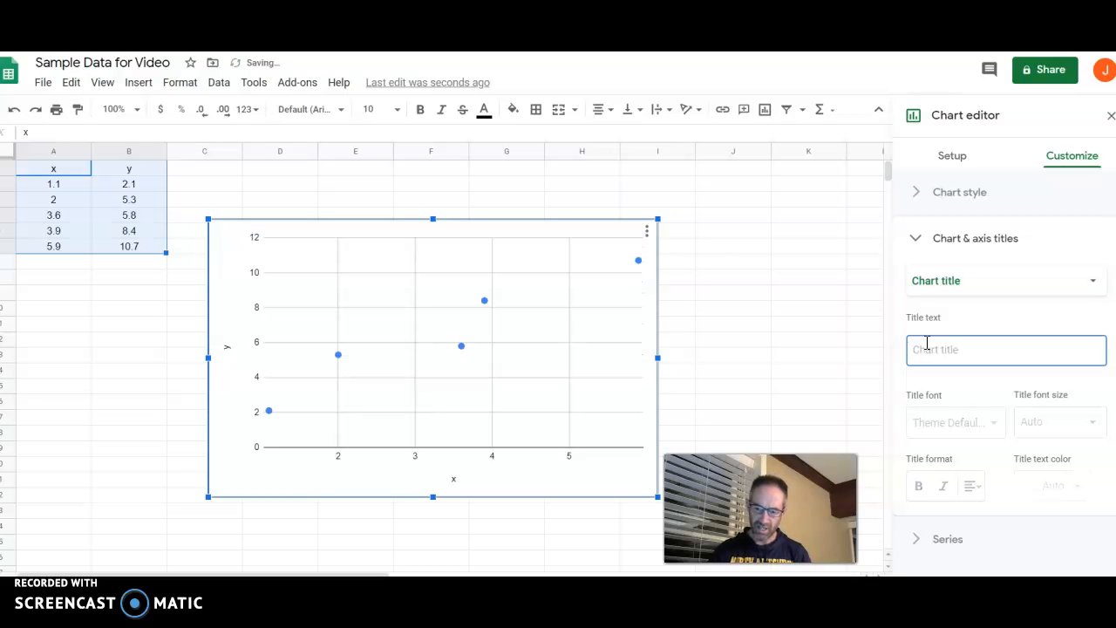
pyautogui.write('Title of the Lab')
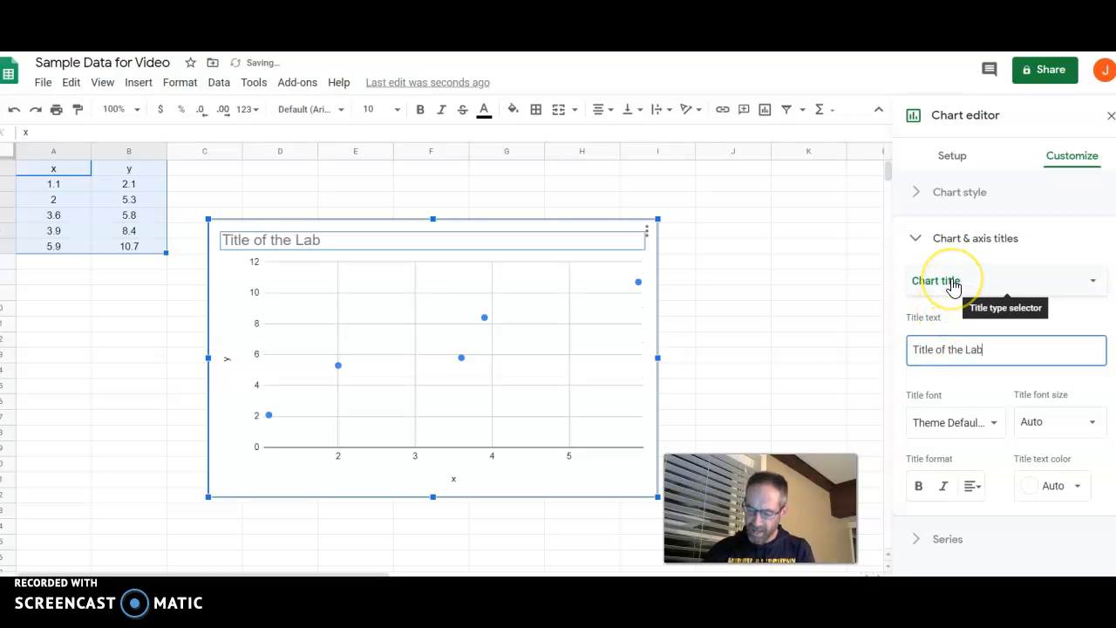
# Add the chart subtitle "y vs x" and center it.
pyautogui.click(952, 281)
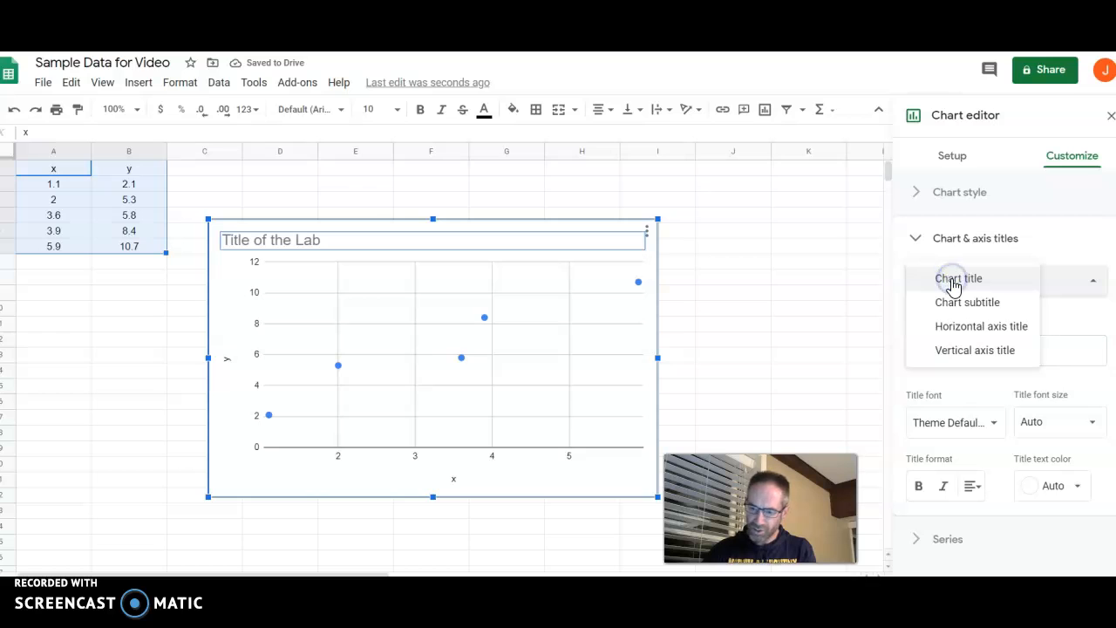
pyautogui.click(965, 303)
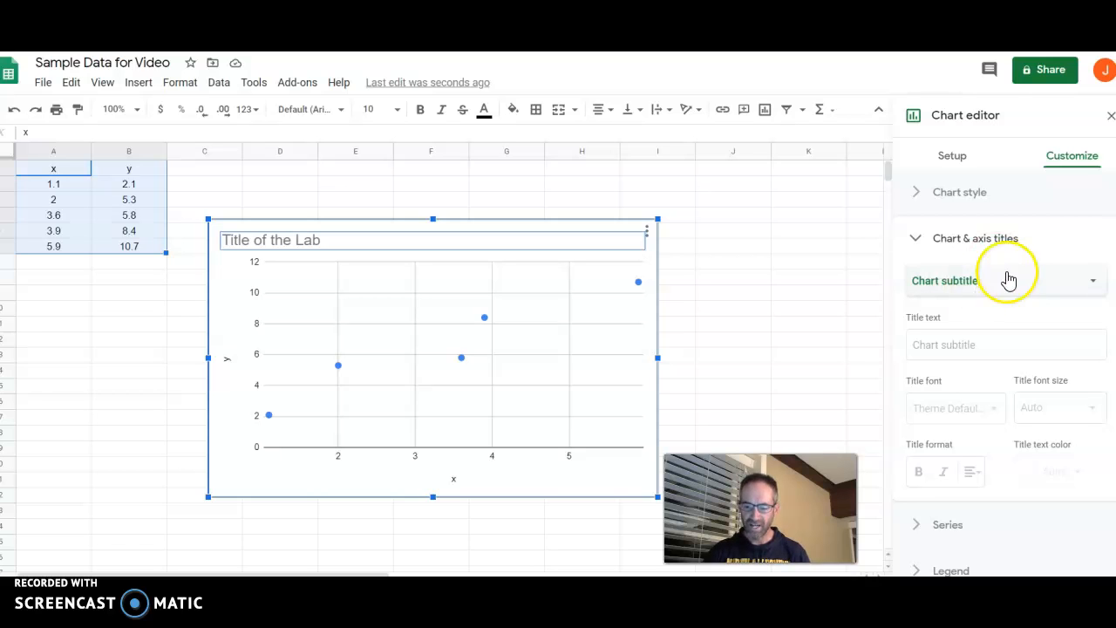
pyautogui.click(964, 343)
pyautogui.write('y vs x')
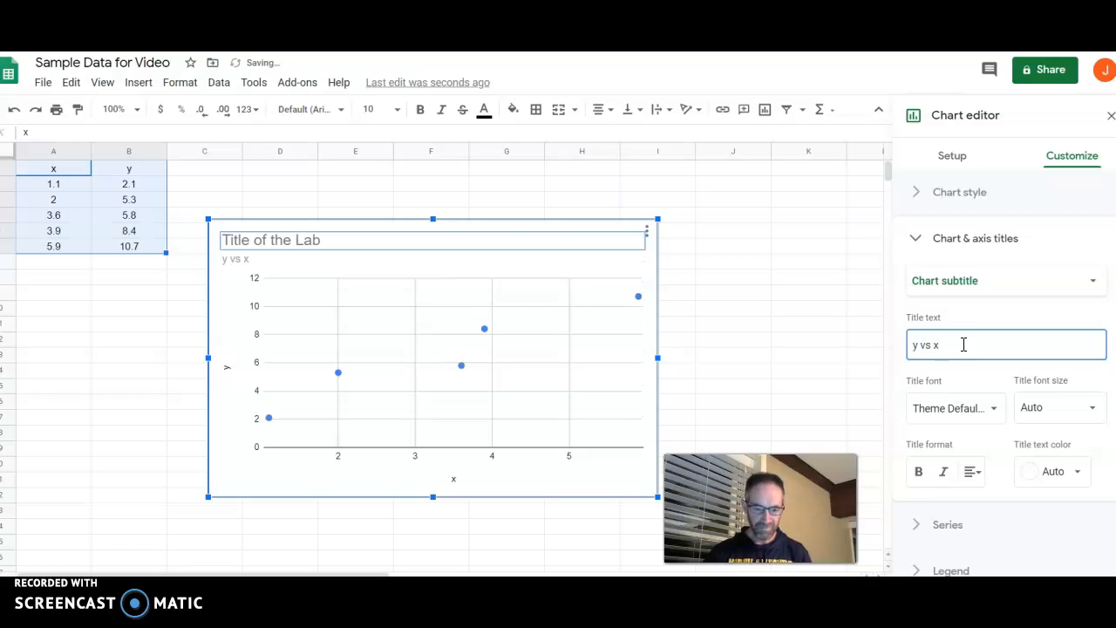
pyautogui.click(973, 471)
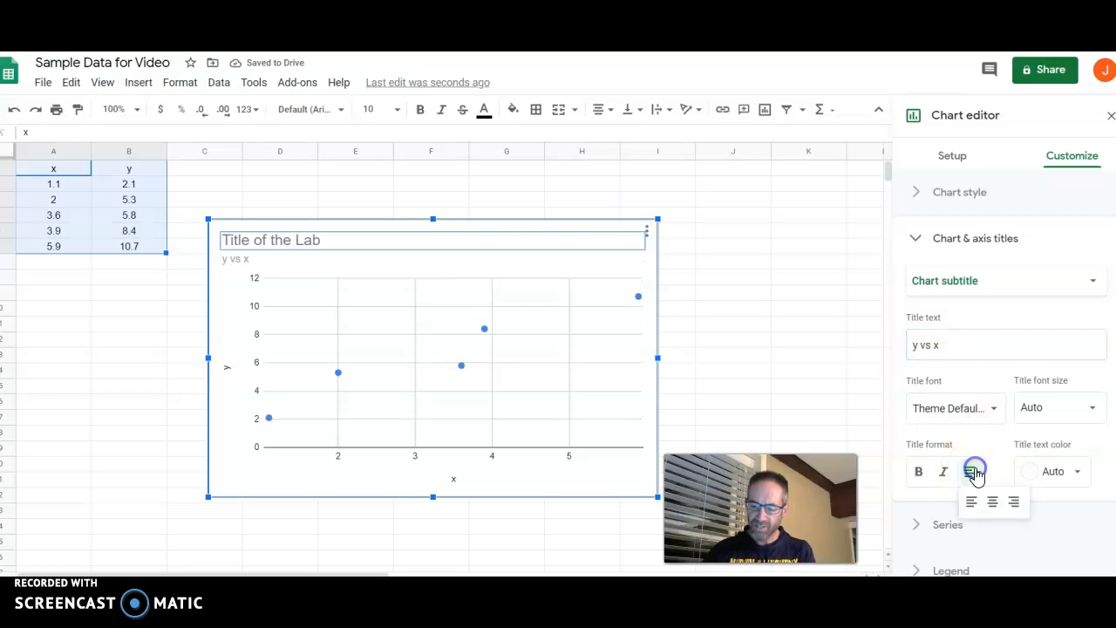
pyautogui.click(1000, 504)
# Center the chart title "Title of the Lab" above the plot.
pyautogui.click(342, 239)
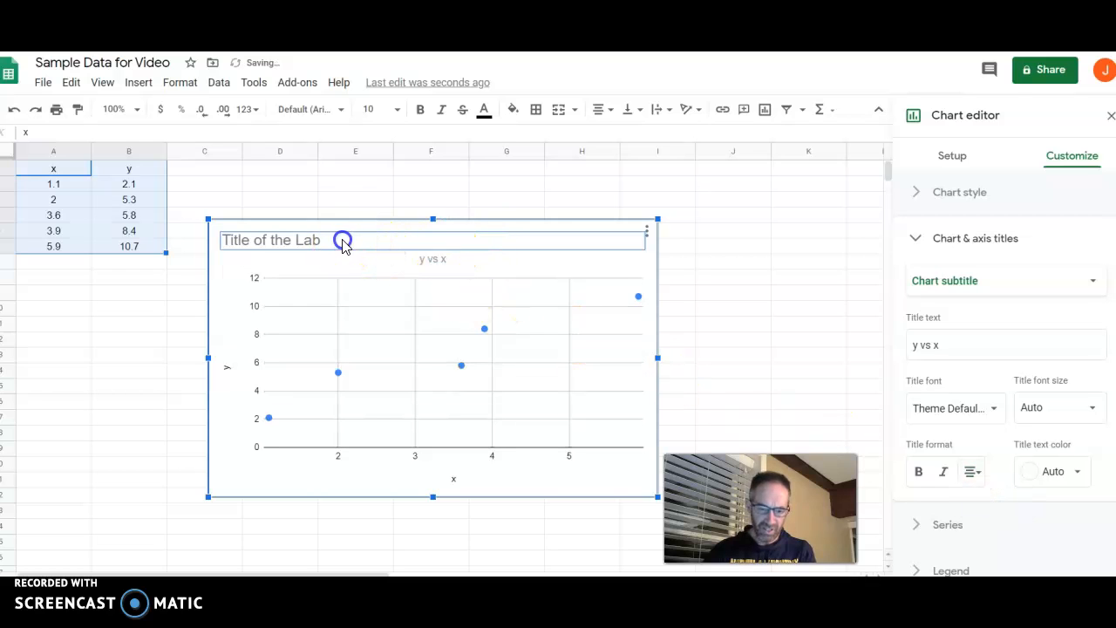
pyautogui.click(946, 281)
pyautogui.click(953, 253)
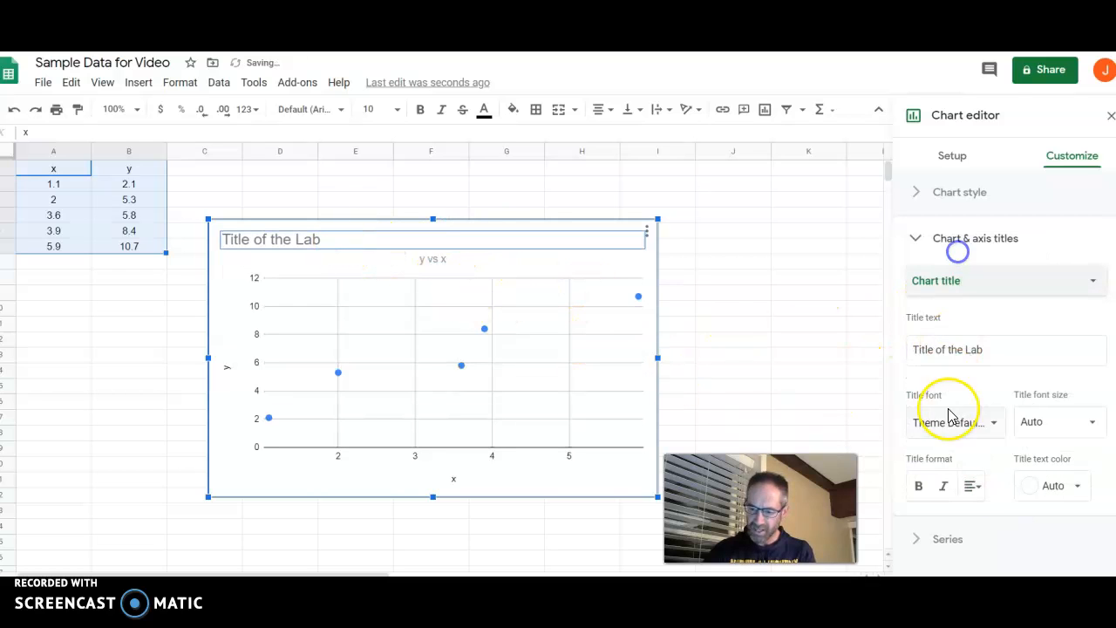
pyautogui.click(972, 486)
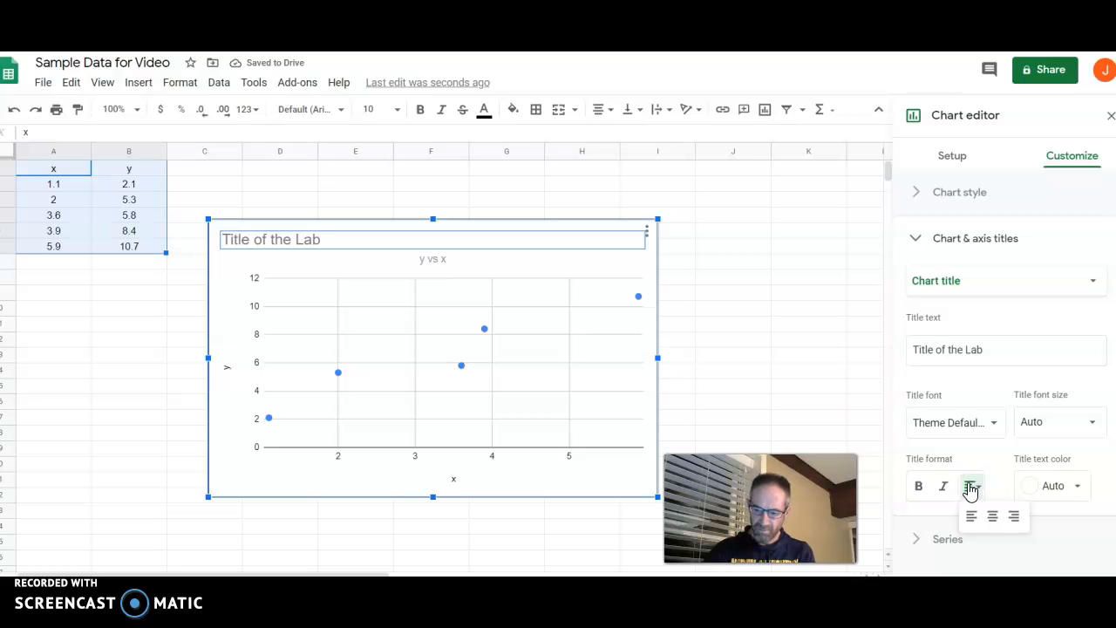
pyautogui.click(992, 515)
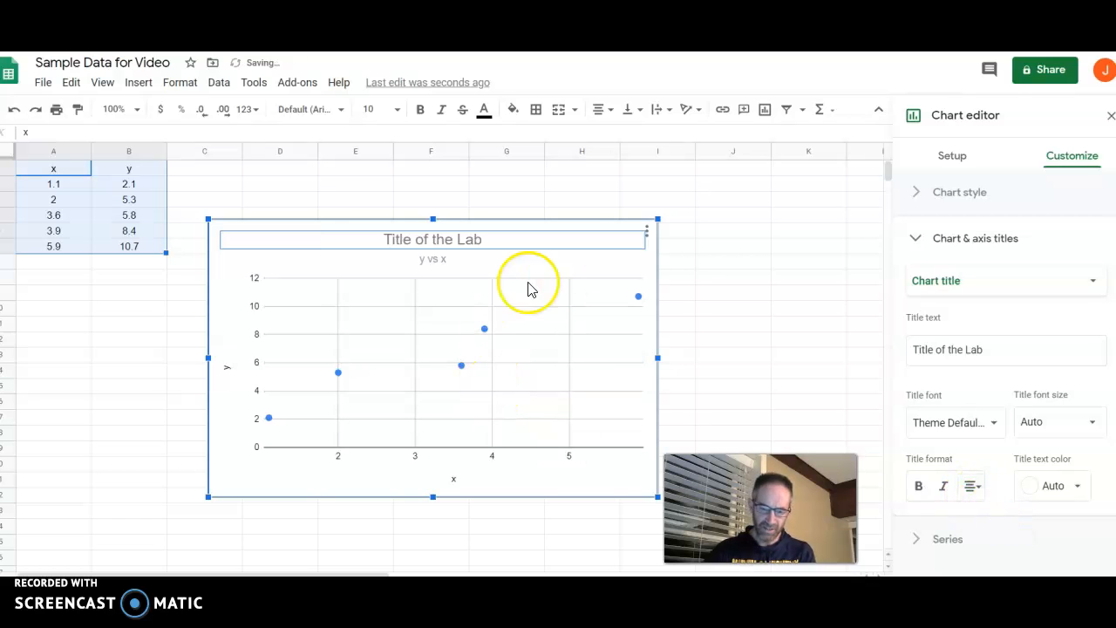
pyautogui.click(679, 266)
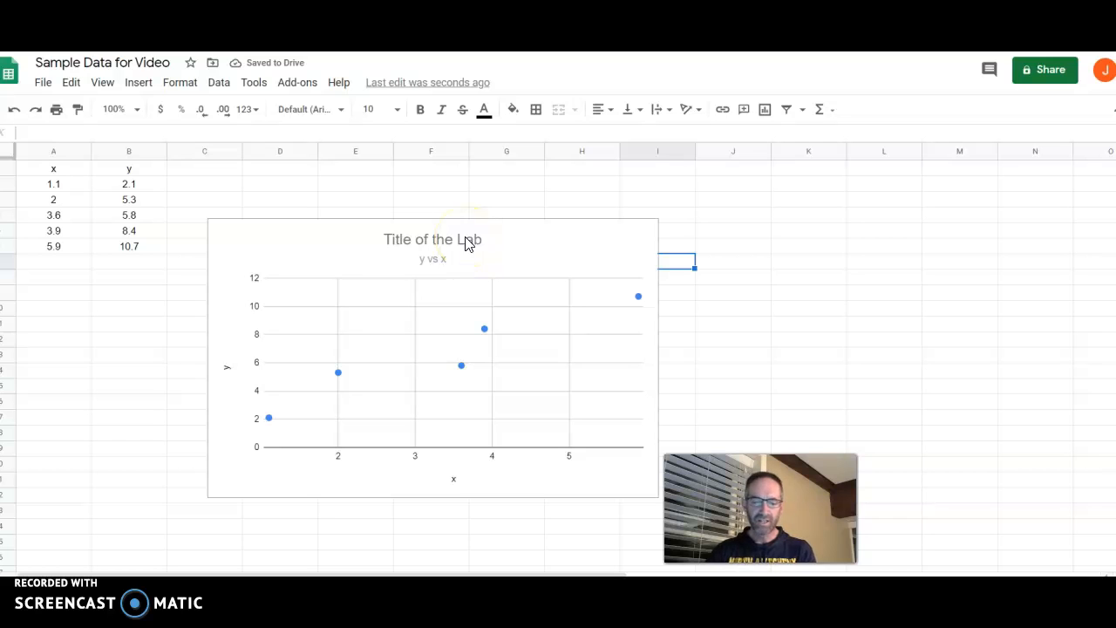
# Set the chart's vertical axis title to "y (units)".
pyautogui.click(436, 261)
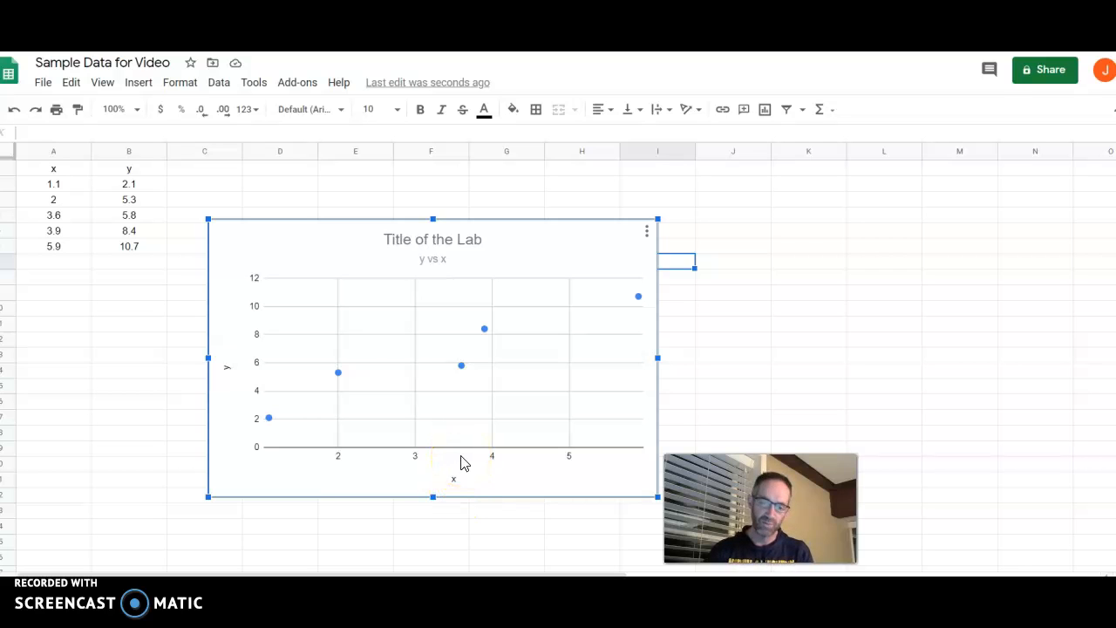
pyautogui.doubleClick(226, 367)
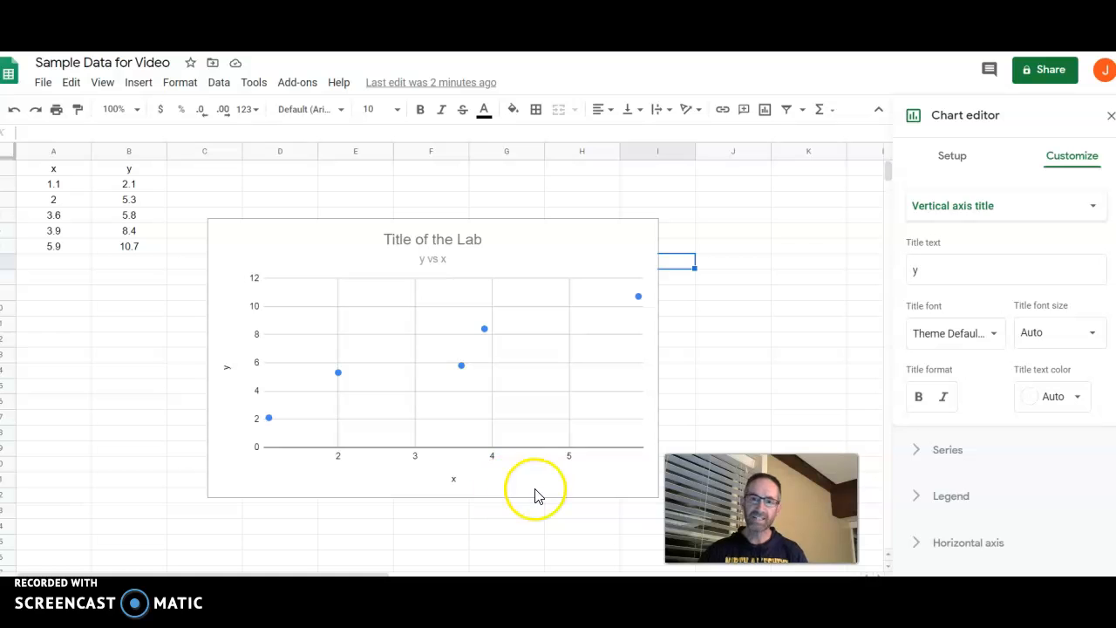
pyautogui.click(225, 370)
pyautogui.click(227, 373)
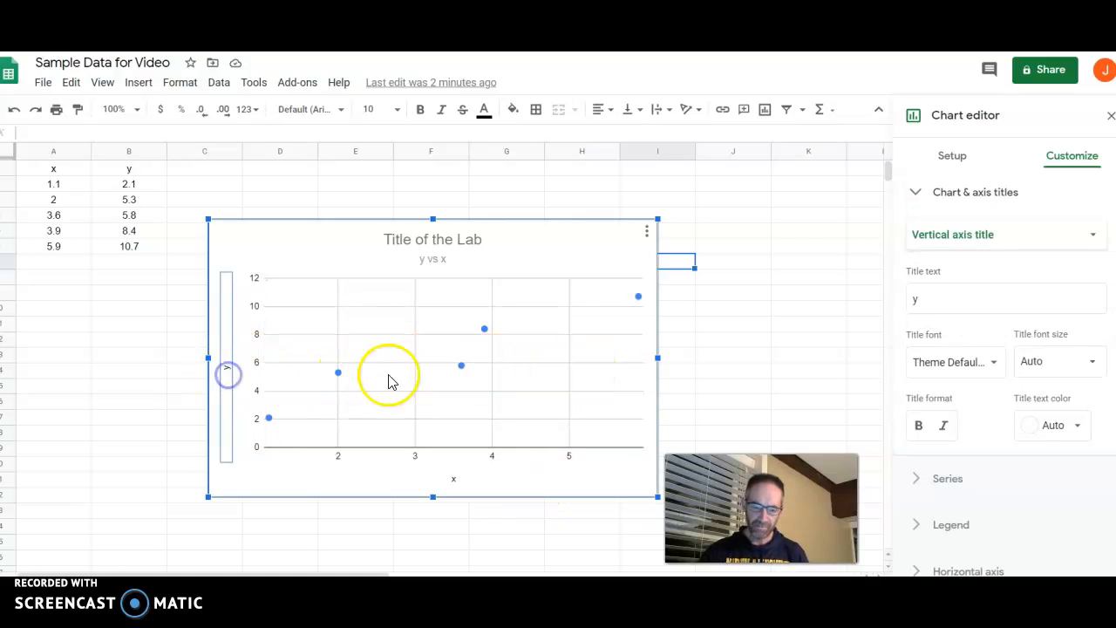
pyautogui.click(936, 298)
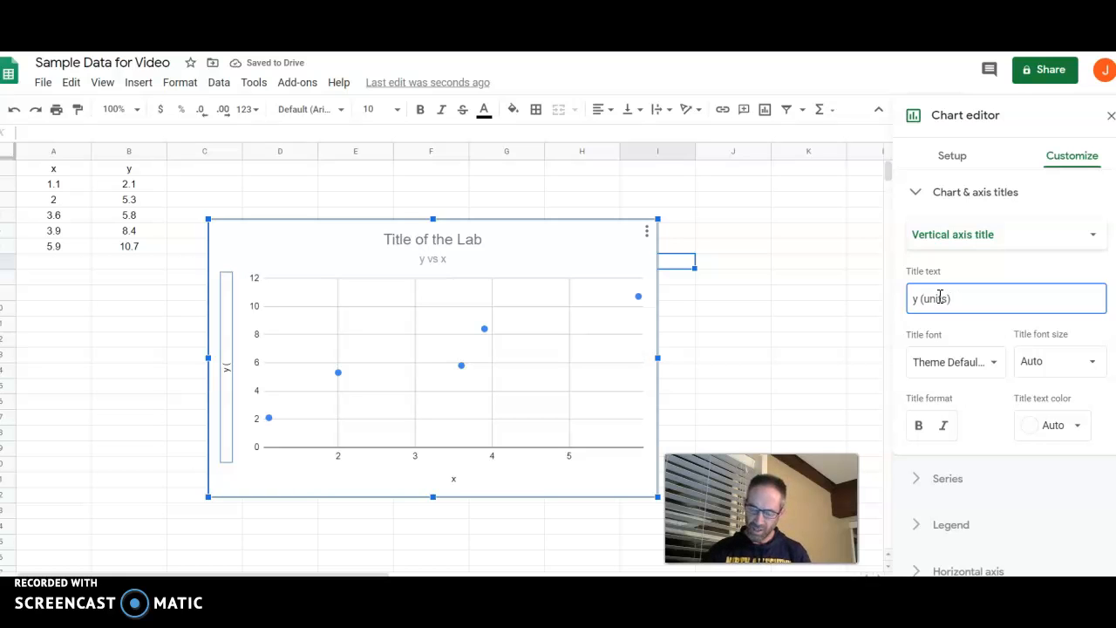
# Set the chart's horizontal axis title to "x (units)".
pyautogui.click(454, 478)
pyautogui.click(948, 301)
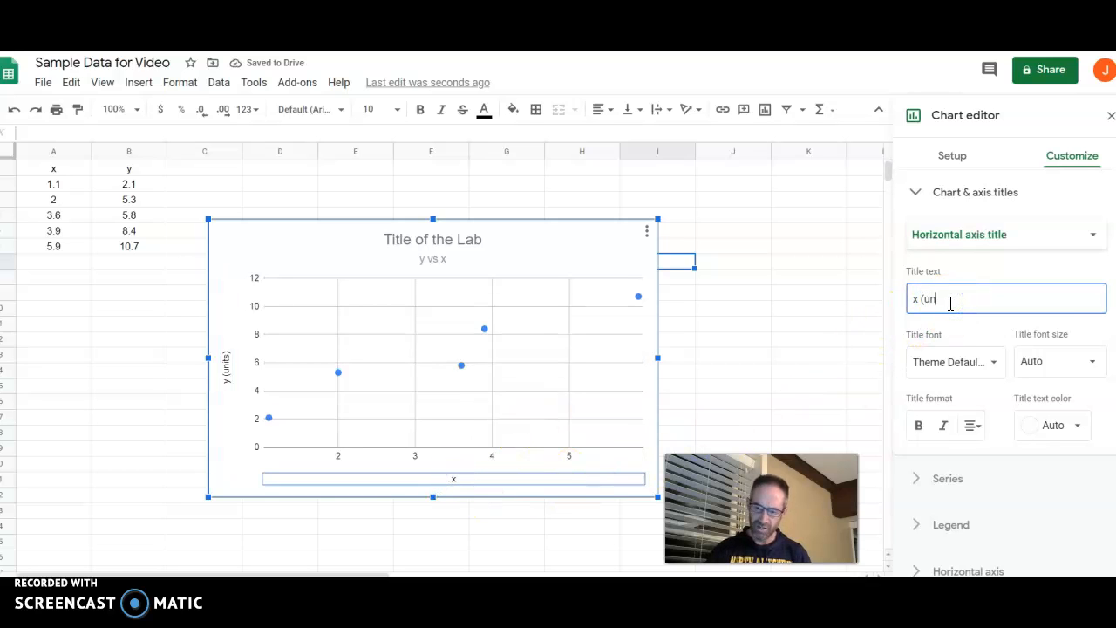
pyautogui.click(769, 376)
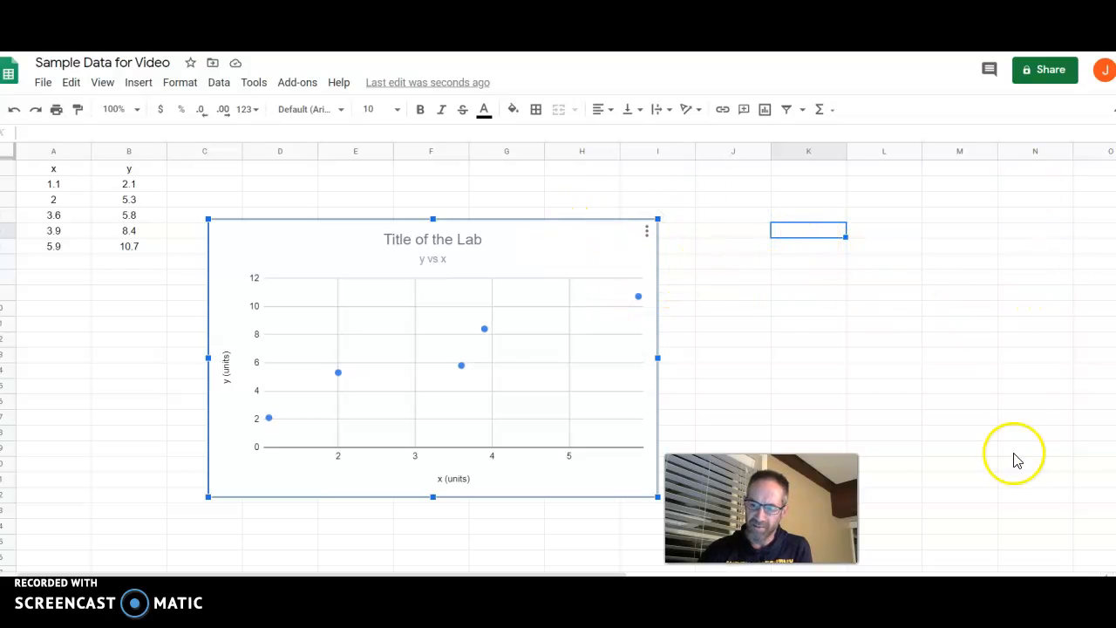
# Add a trendline to the y data series of the scatter chart.
pyautogui.doubleClick(528, 259)
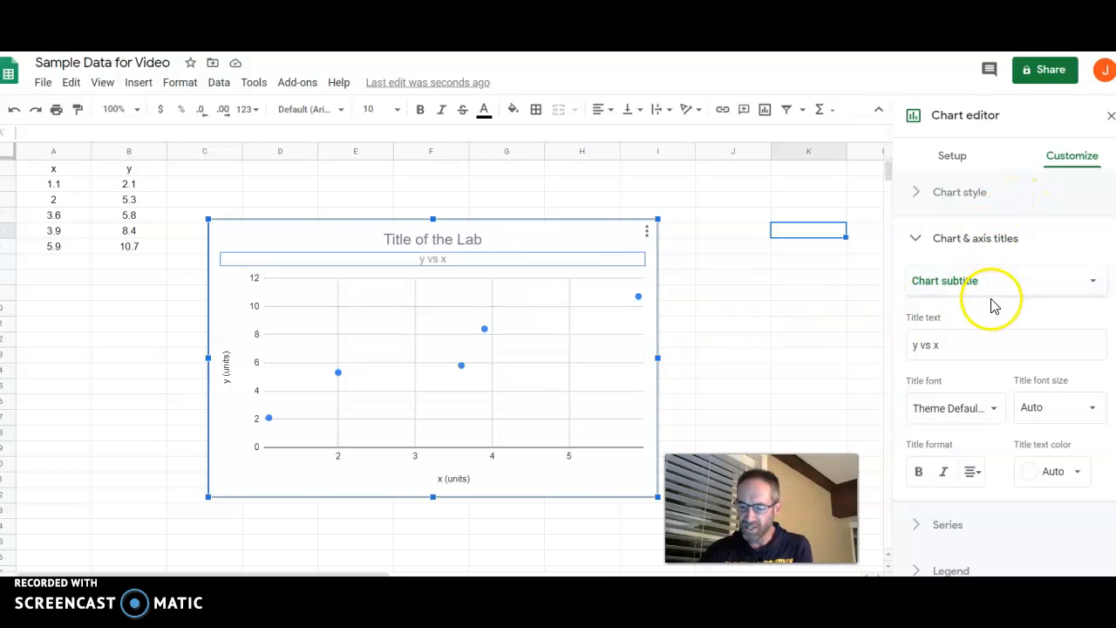
pyautogui.scroll(-1, 991, 314)
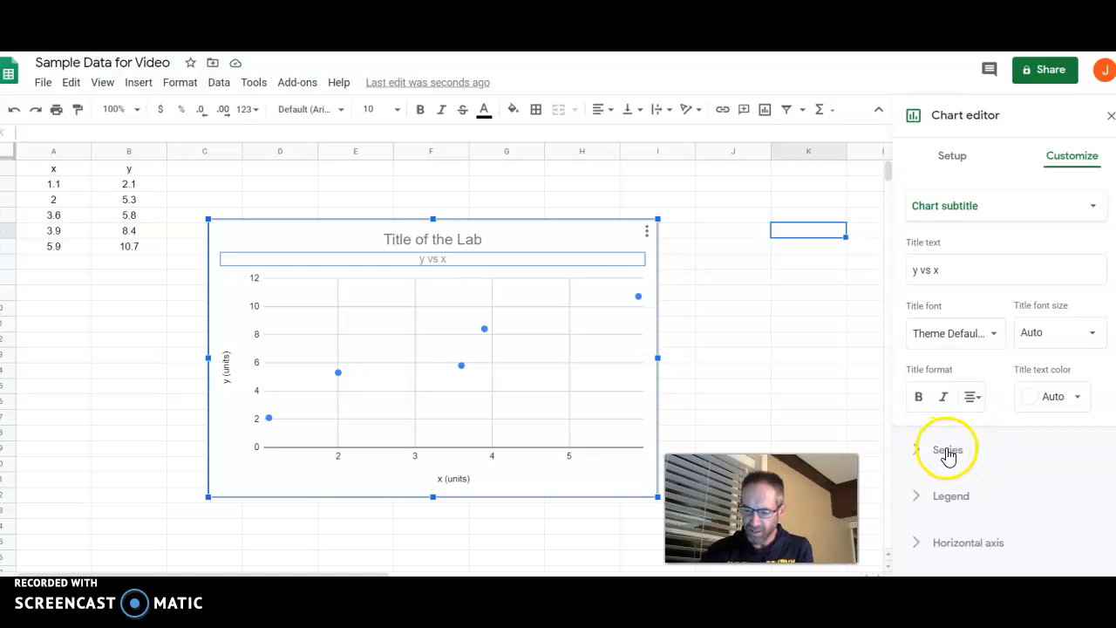
pyautogui.click(947, 453)
pyautogui.scroll(-3, 1011, 431)
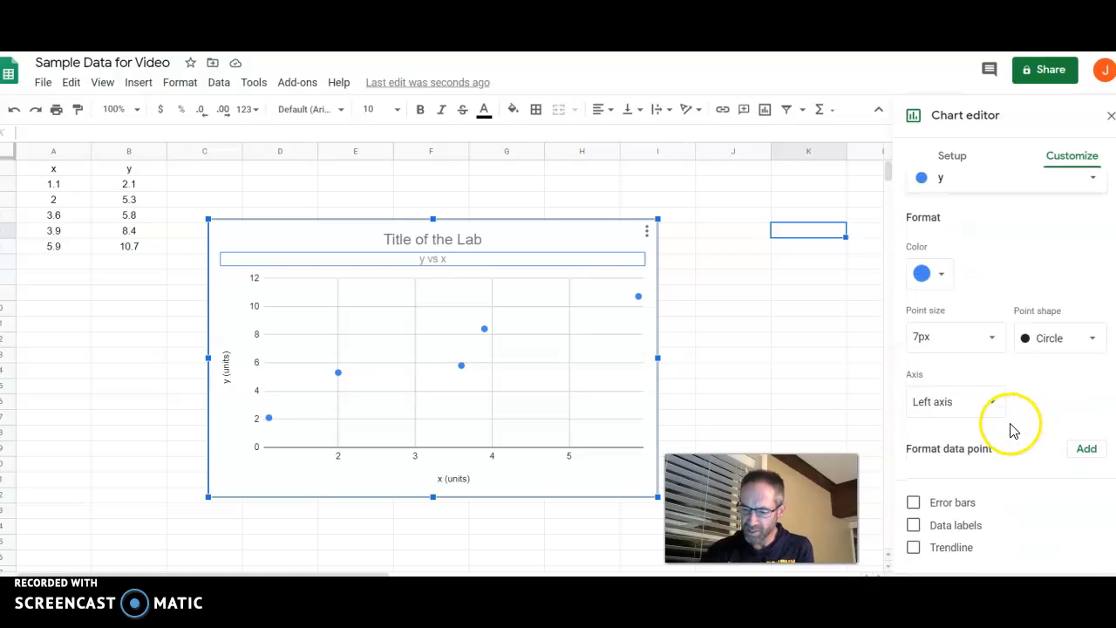
pyautogui.click(948, 473)
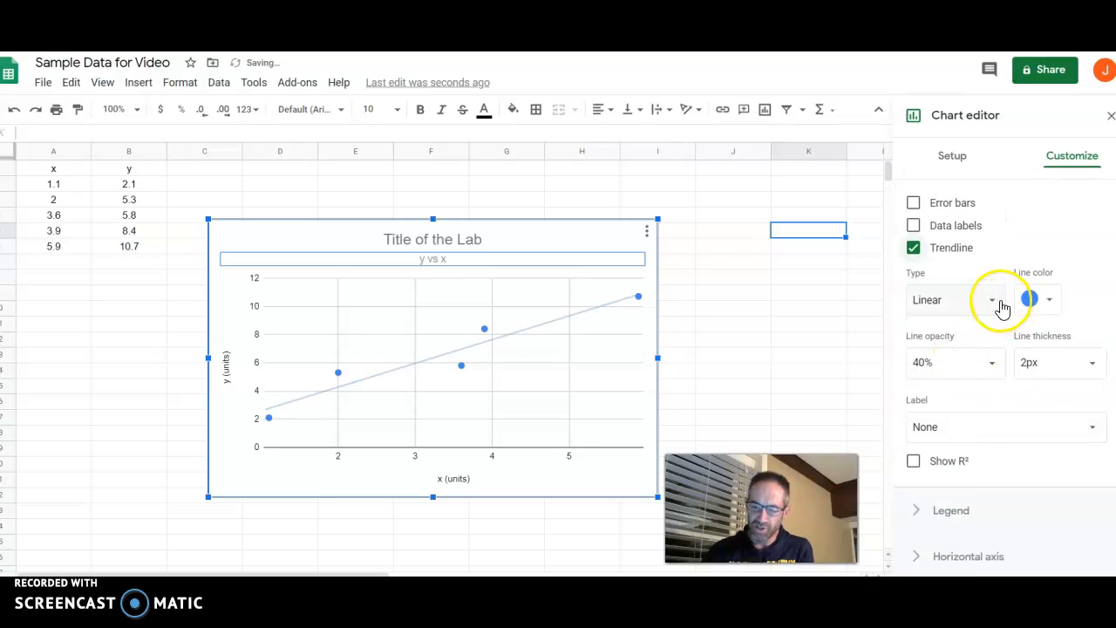
# Set the trendline type to Linear and label it with its equation.
pyautogui.click(992, 301)
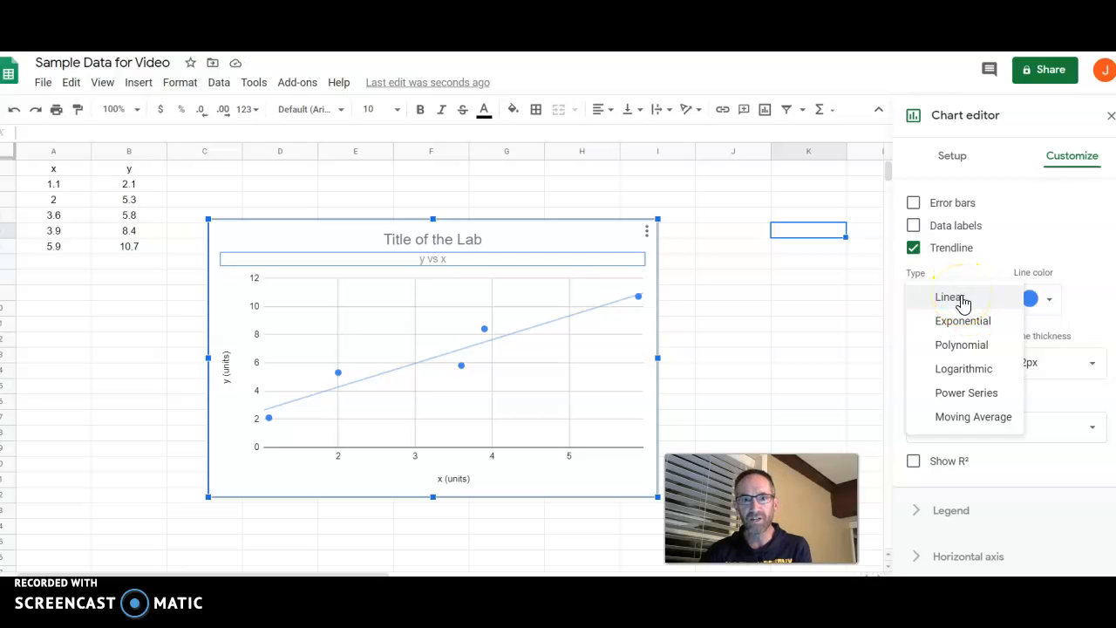
pyautogui.click(963, 301)
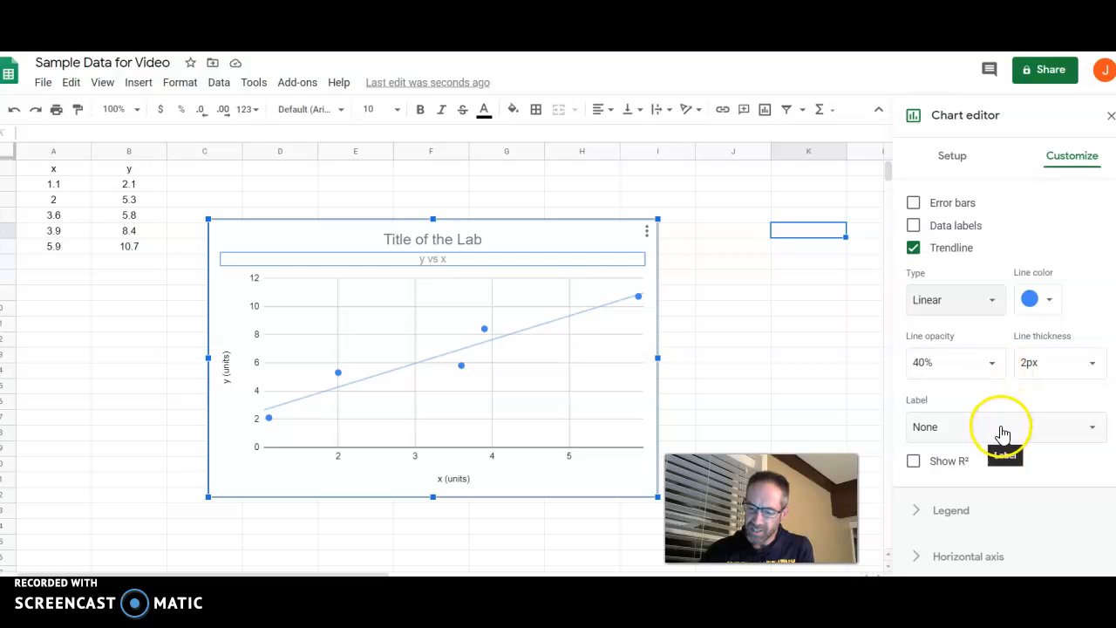
pyautogui.click(1007, 429)
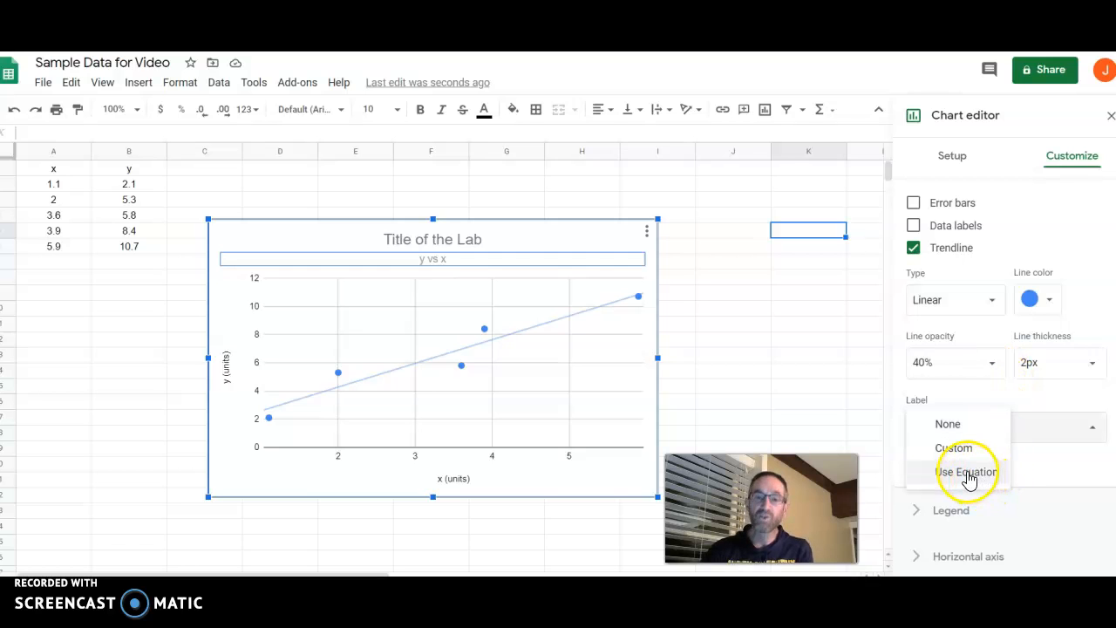
pyautogui.click(966, 472)
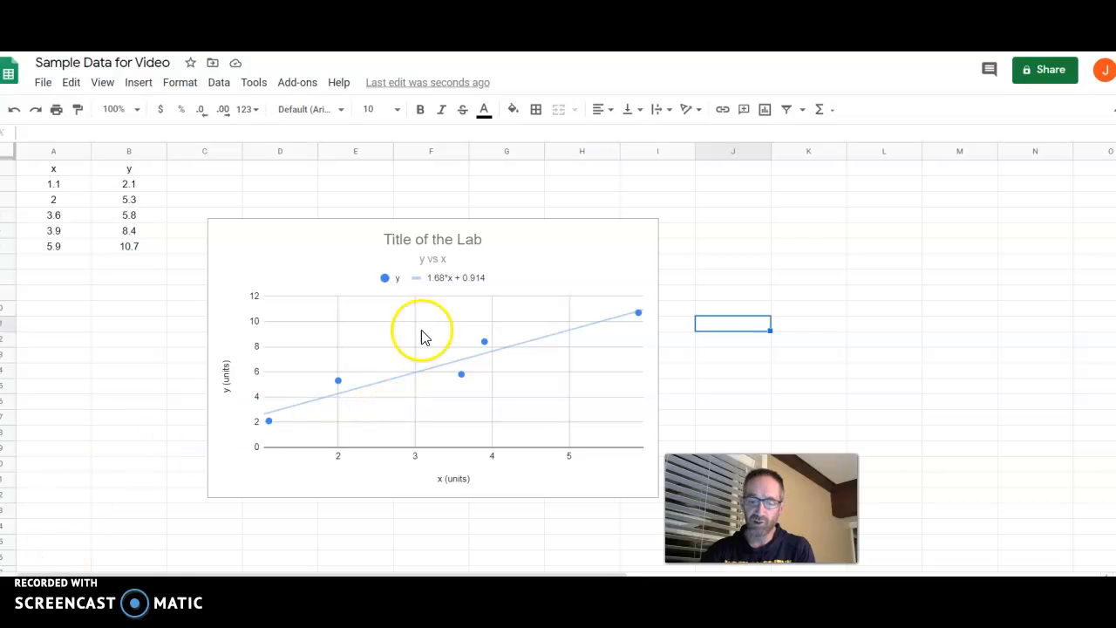
# Copy the finished chart and paste it into the Google Docs document below "Here is my graph:".
pyautogui.click(528, 236)
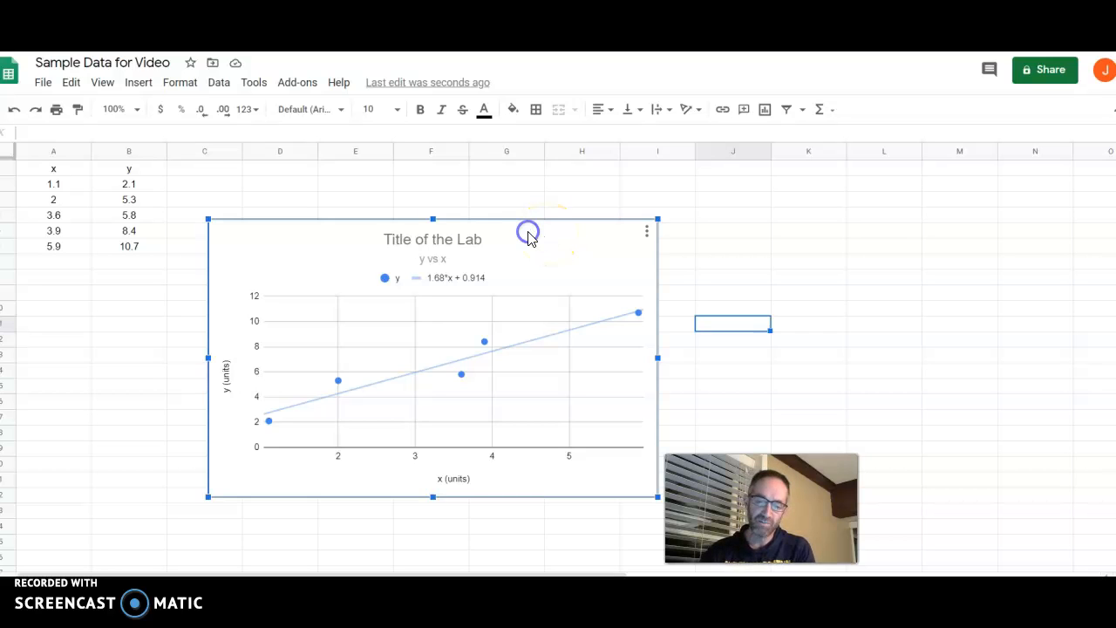
pyautogui.click(647, 231)
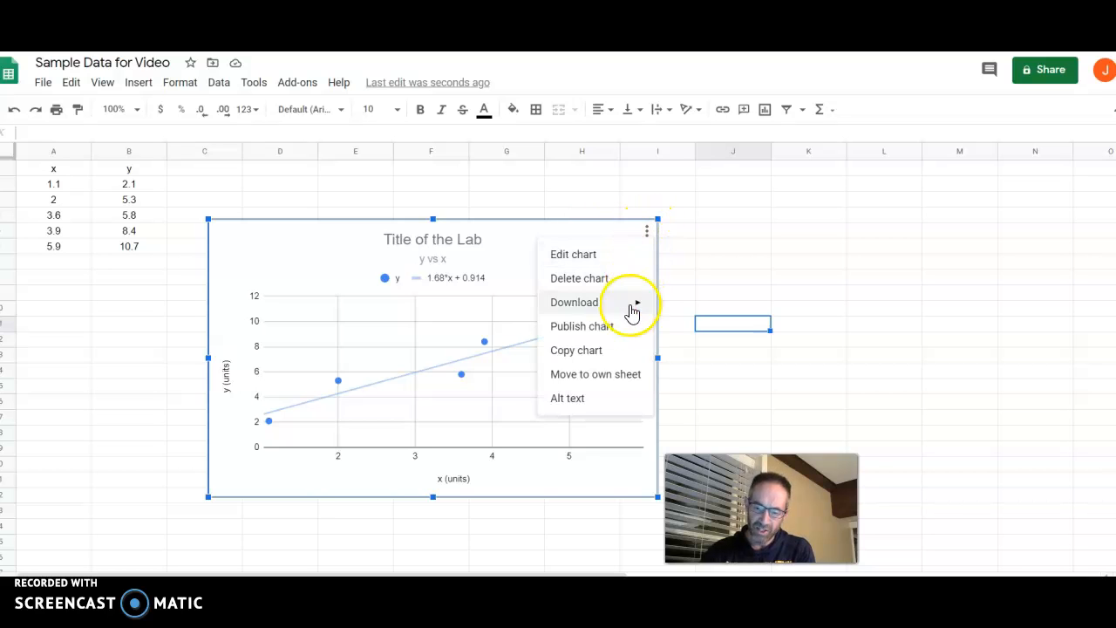
pyautogui.click(582, 350)
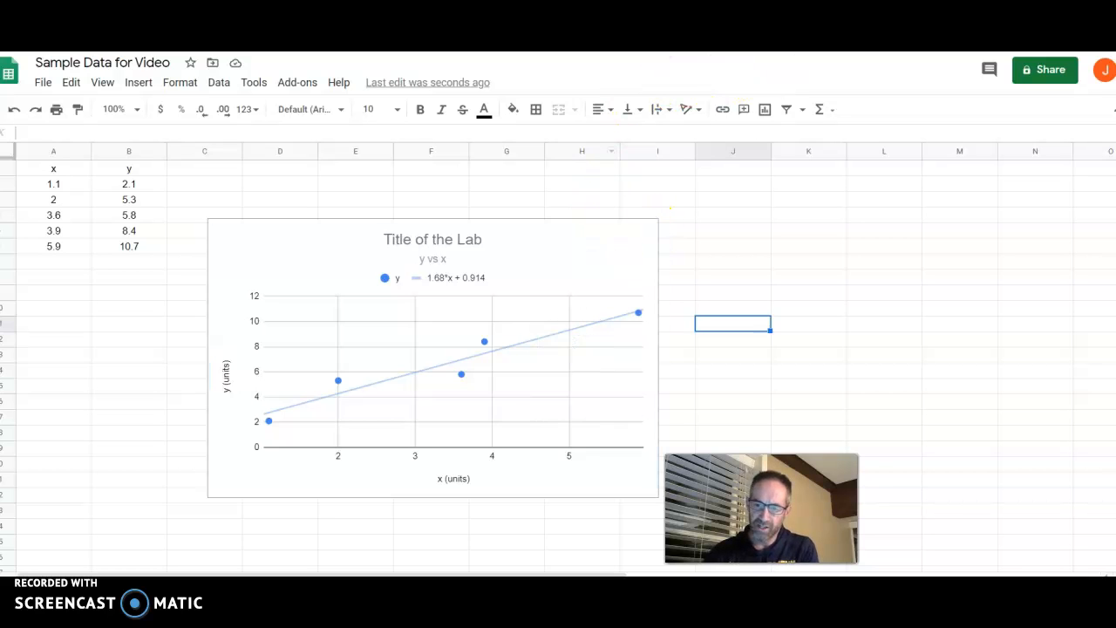
pyautogui.click(708, 19)
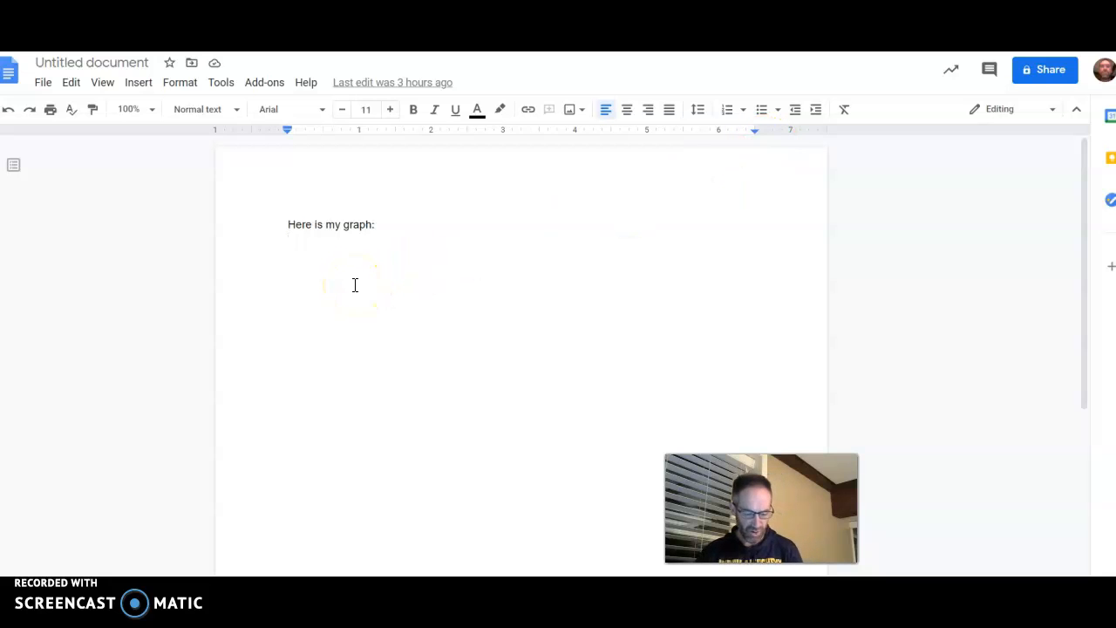
pyautogui.hotkey('ctrl', 'v')
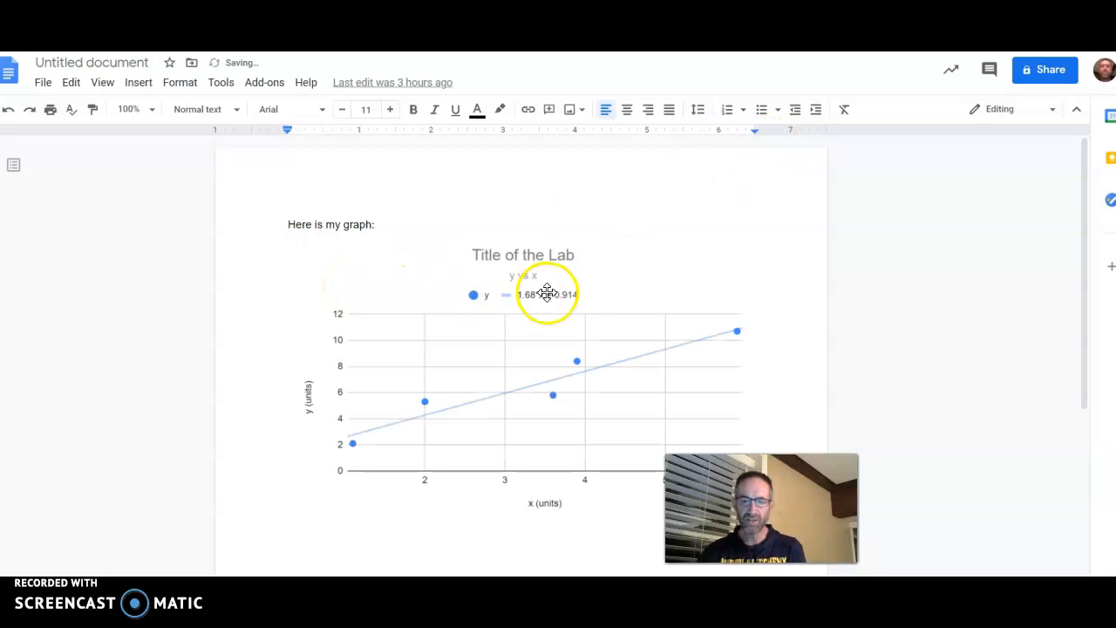
# Return to the Sample Data for Video spreadsheet and download the chart as a PNG image.
pyautogui.click(751, 27)
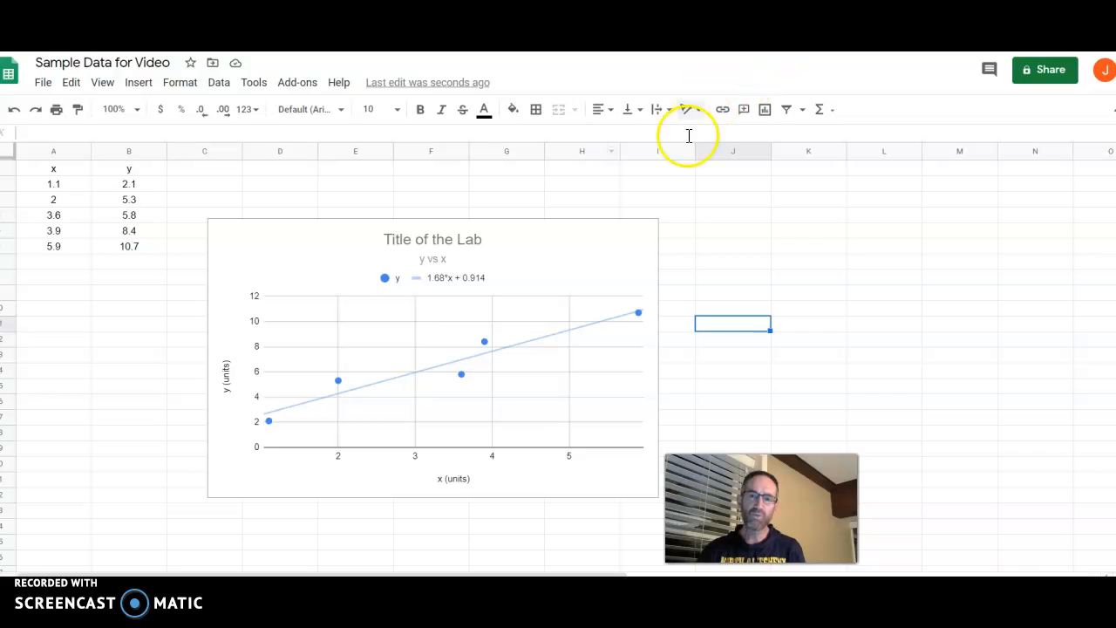
pyautogui.click(542, 247)
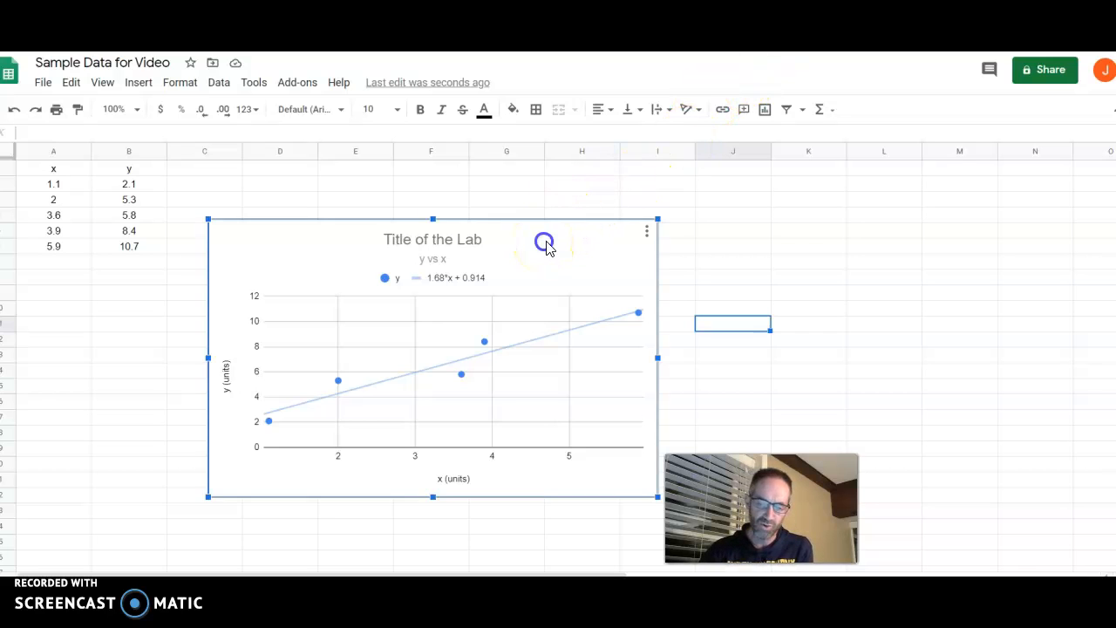
pyautogui.click(646, 233)
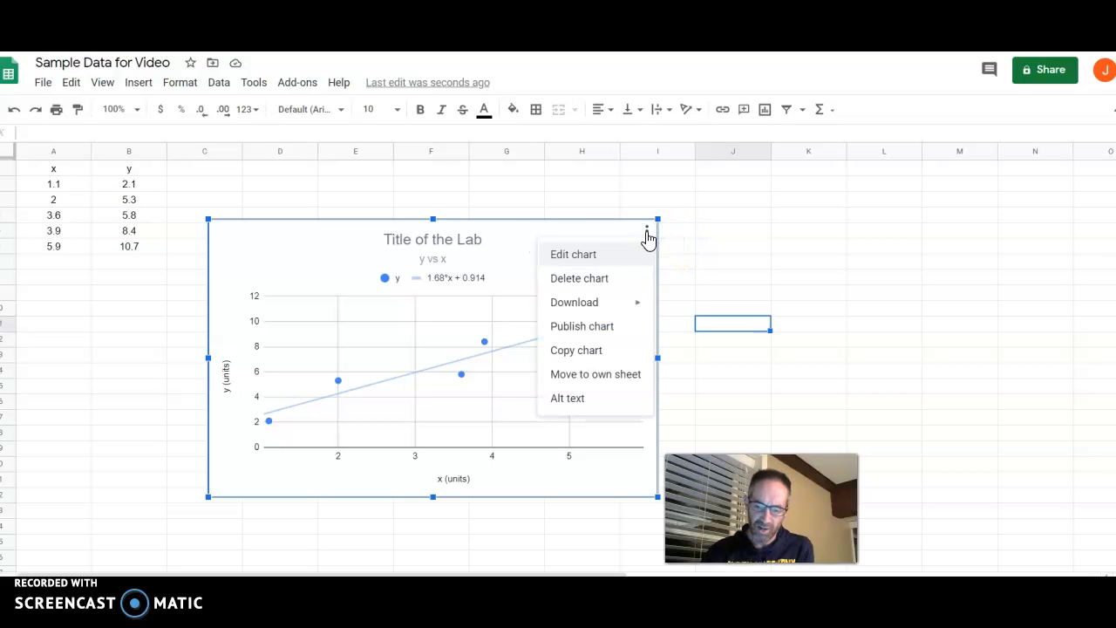
pyautogui.click(614, 302)
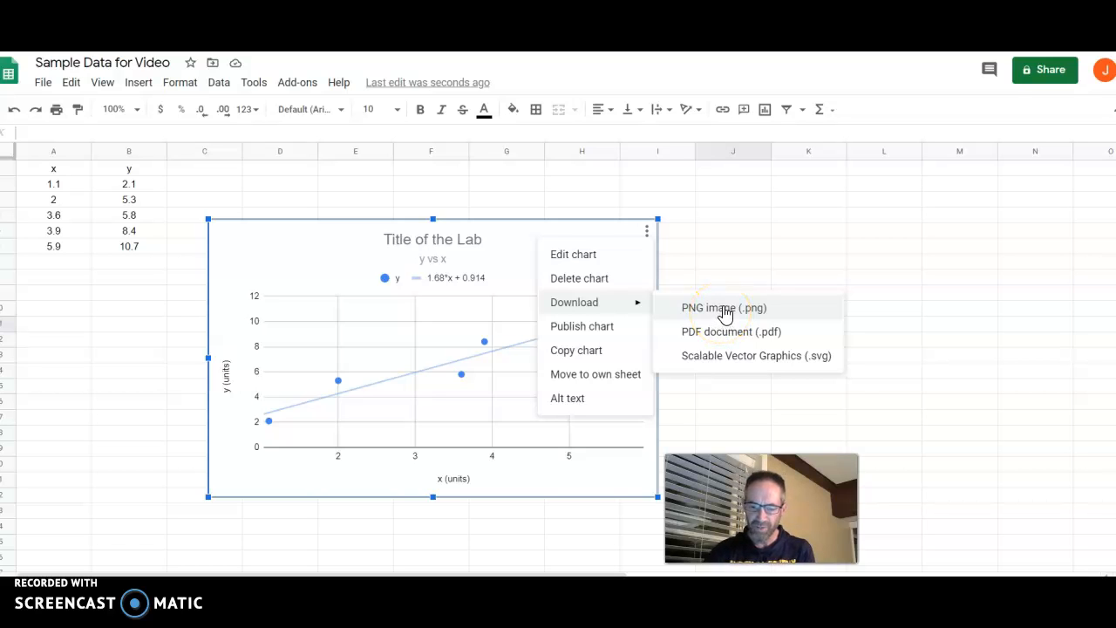
pyautogui.click(722, 310)
pyautogui.click(706, 324)
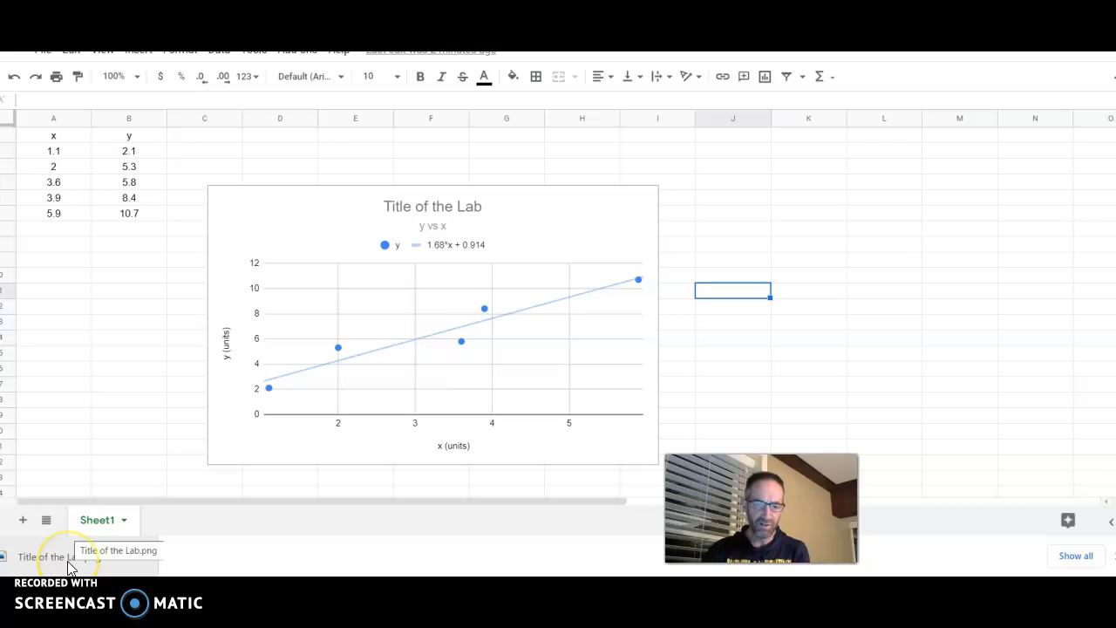
# Insert the downloaded "Title of the Lab.png" into the Word lab document below question f about the Acceleration vs Force graph.
pyautogui.moveTo(304, 52)
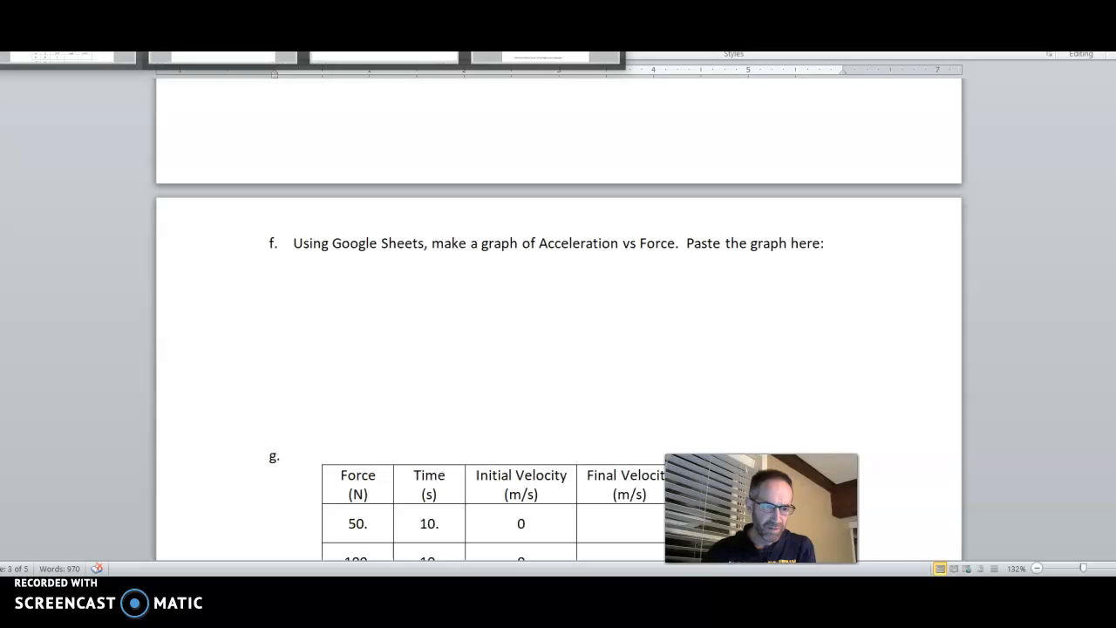
pyautogui.click(223, 43)
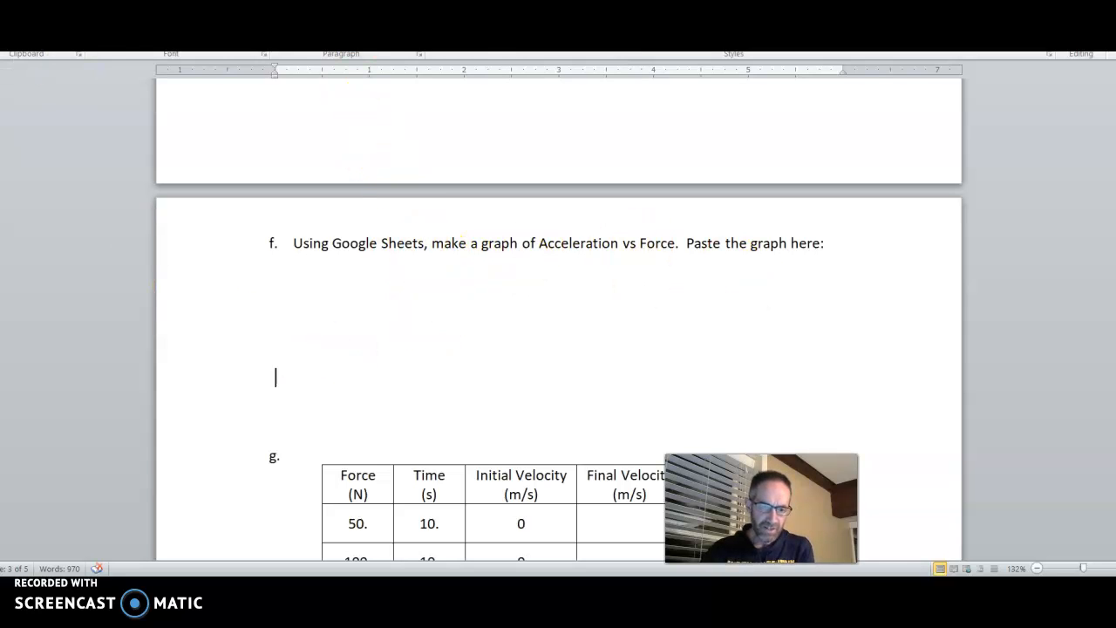
pyautogui.click(131, 35)
pyautogui.moveTo(41, 563); pyautogui.dragTo(317, 290)
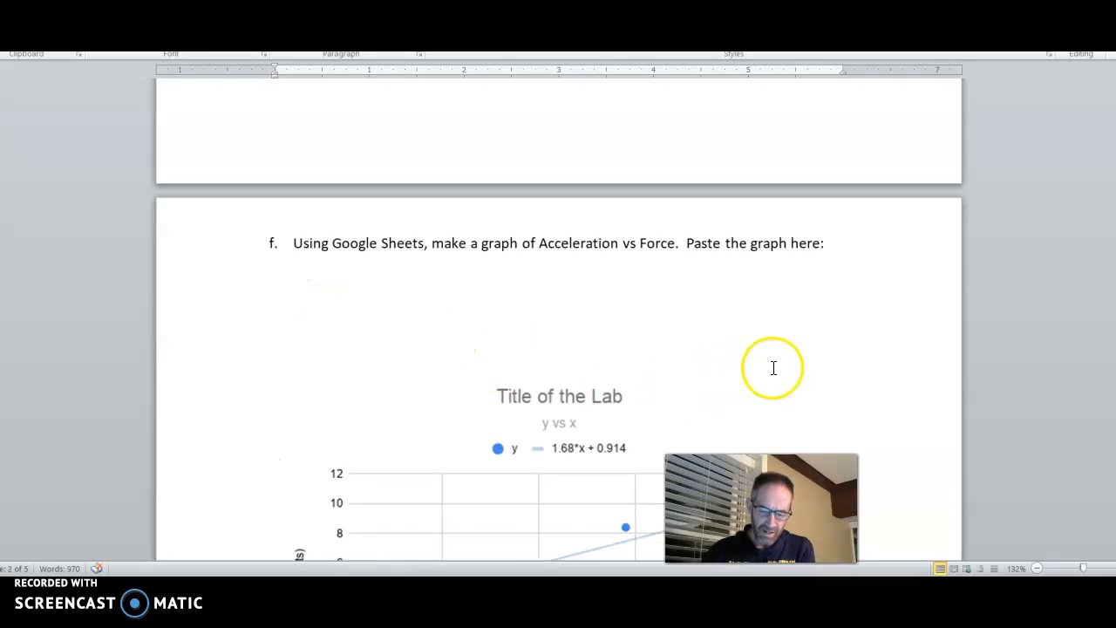
pyautogui.scroll(-5, 836, 349)
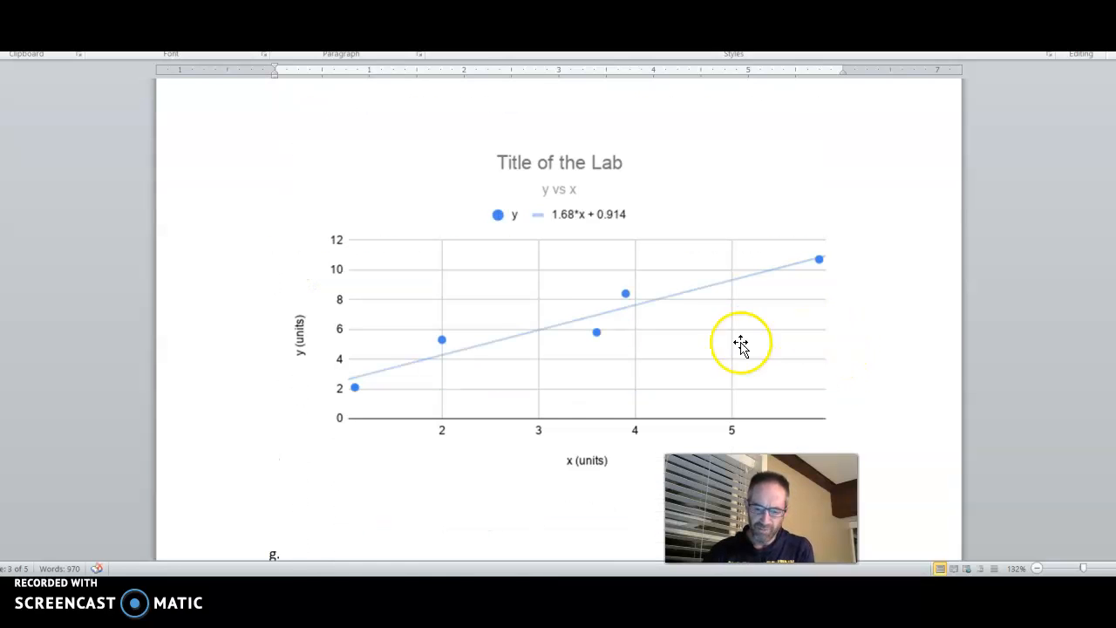